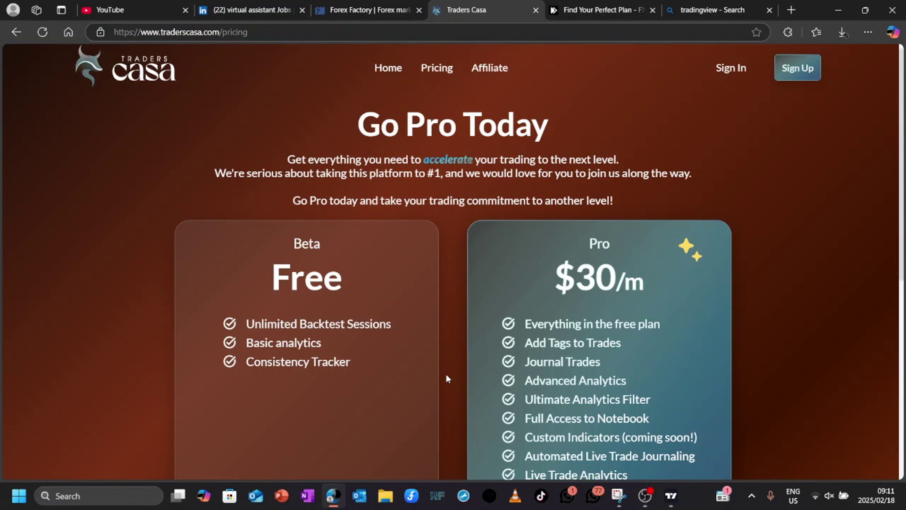
# Scroll through the plan comparison page, briefly highlighting the Live Trade Analytics feature
pyautogui.scroll(-3, 409, 243)
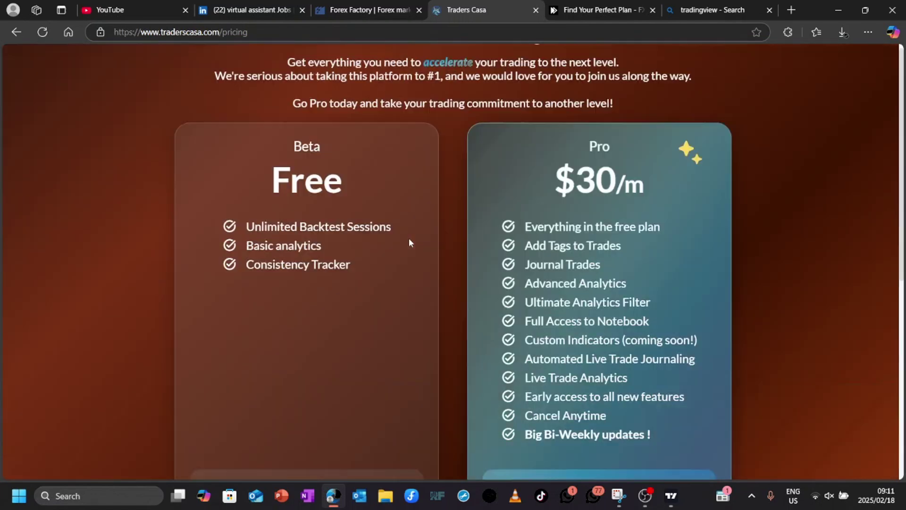
pyautogui.scroll(3, 409, 243)
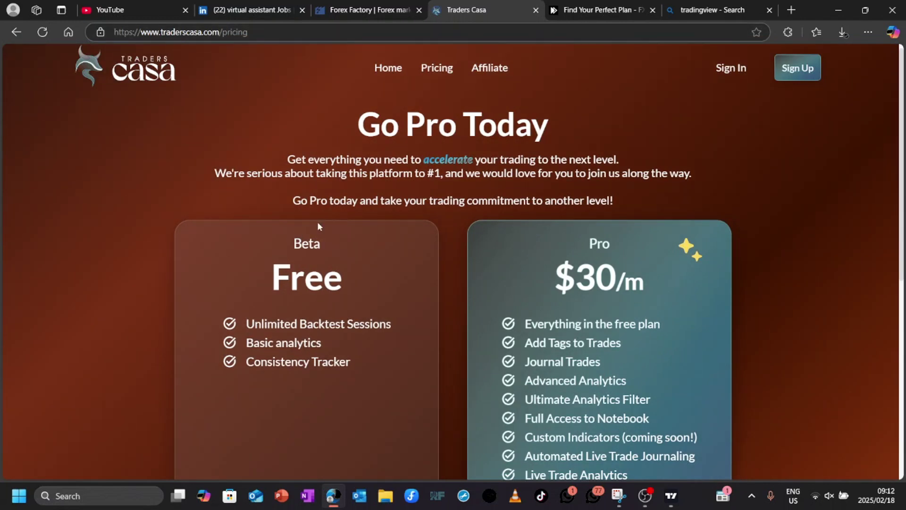
pyautogui.scroll(-2, 429, 203)
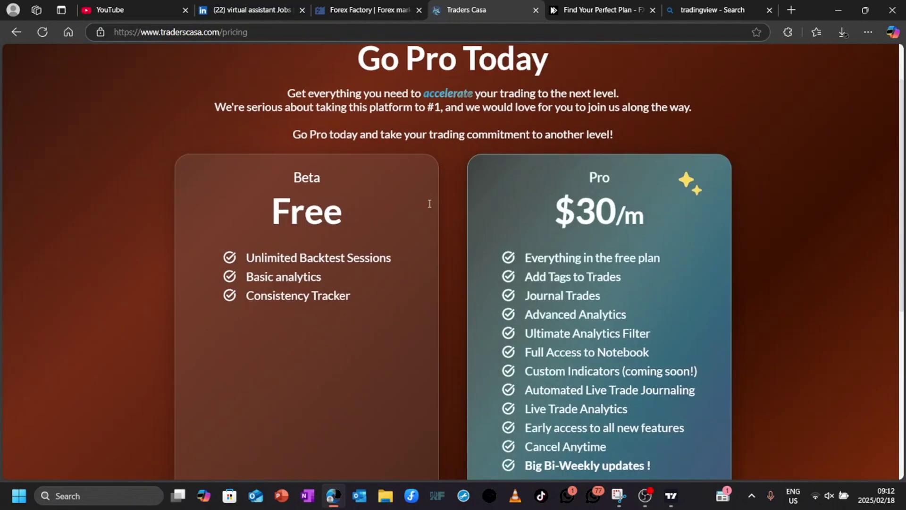
pyautogui.scroll(-1, 430, 207)
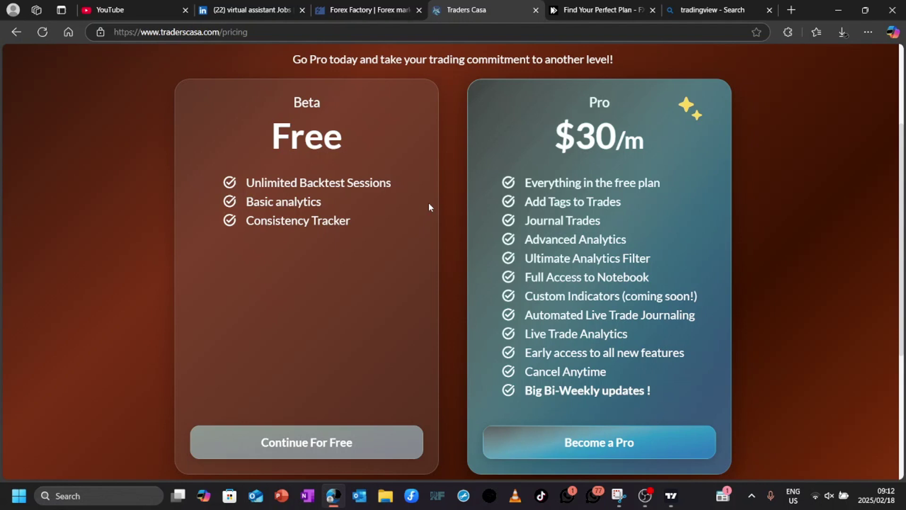
pyautogui.scroll(2, 429, 206)
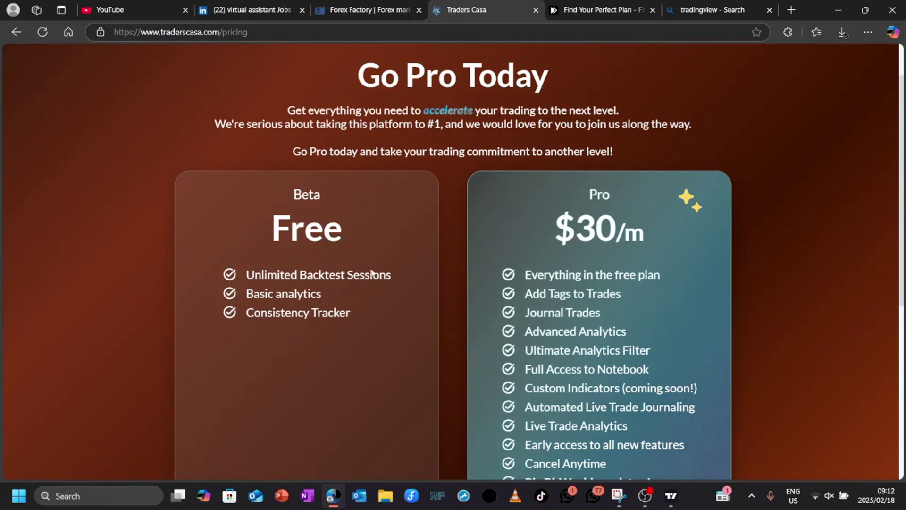
pyautogui.scroll(-1, 249, 236)
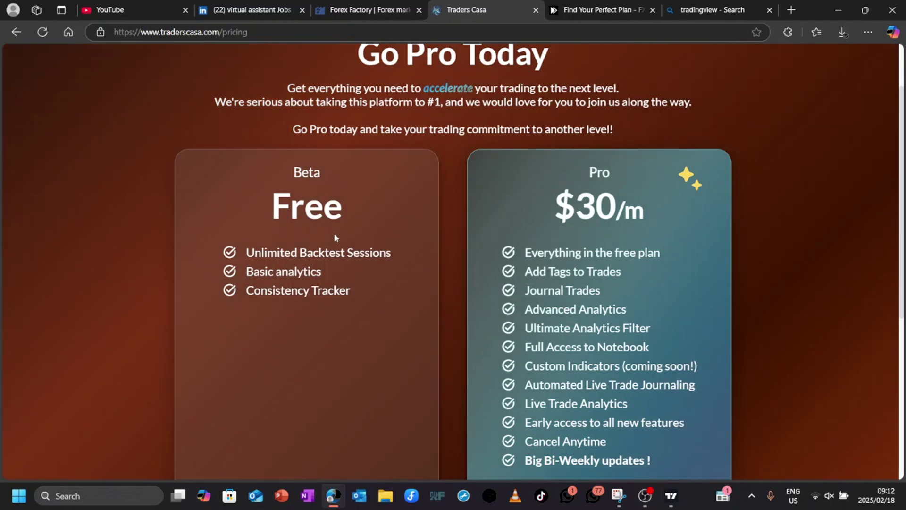
pyautogui.scroll(-1, 334, 238)
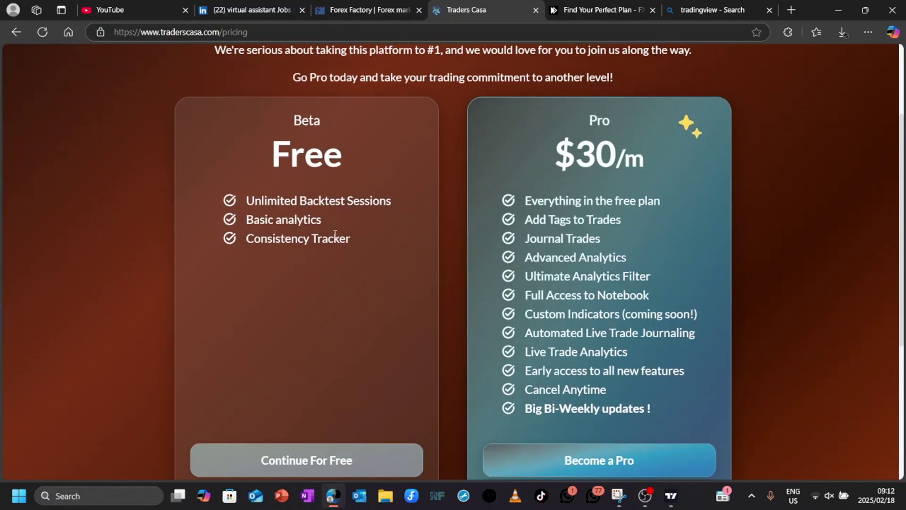
pyautogui.scroll(1, 335, 235)
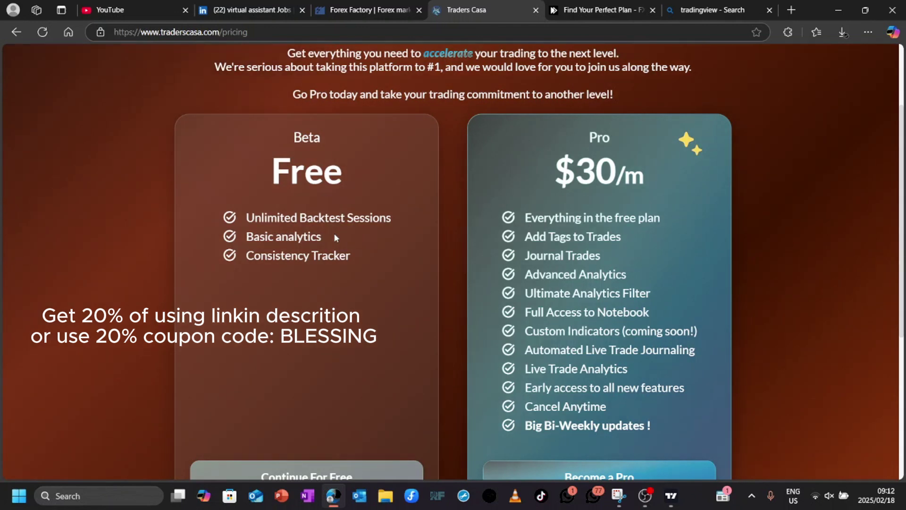
pyautogui.scroll(-1, 336, 238)
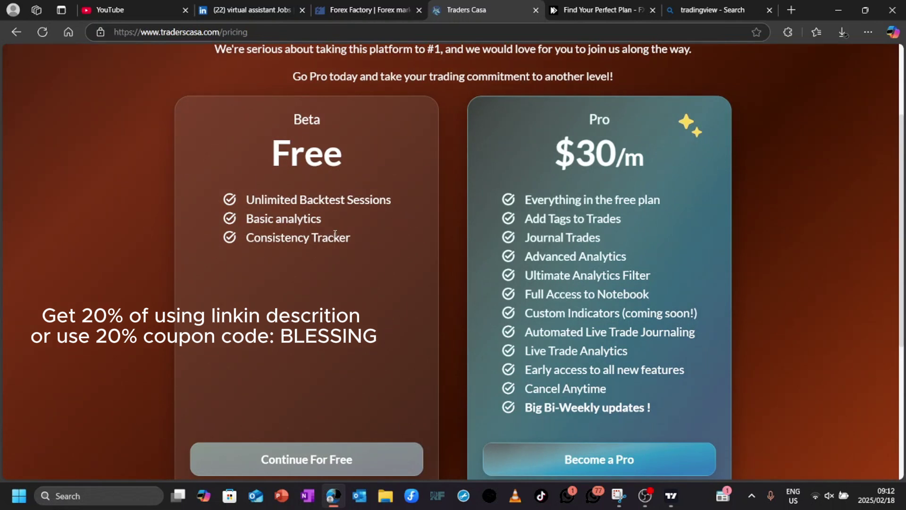
pyautogui.scroll(-1, 335, 234)
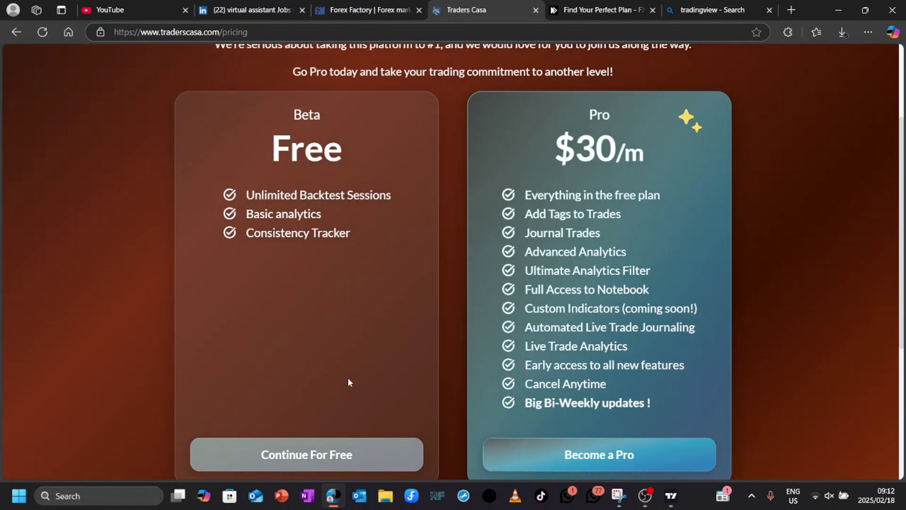
pyautogui.scroll(1, 308, 316)
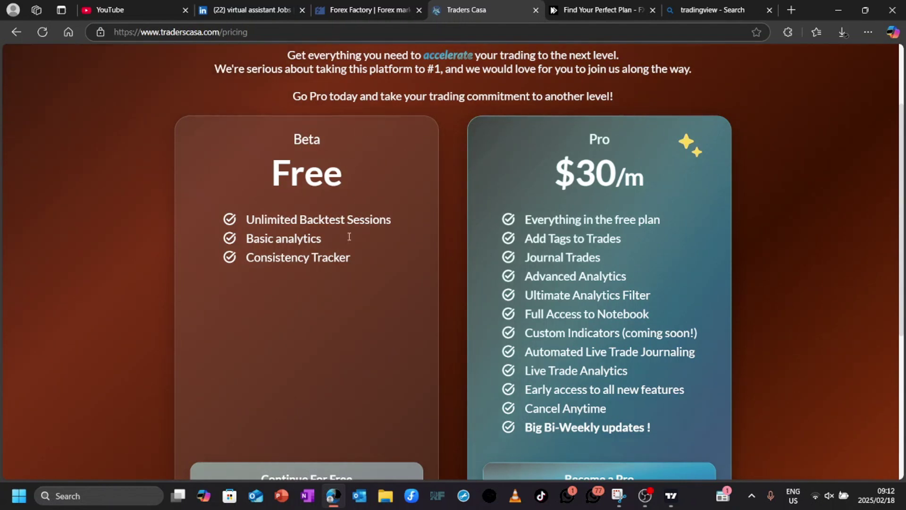
pyautogui.scroll(-1, 349, 240)
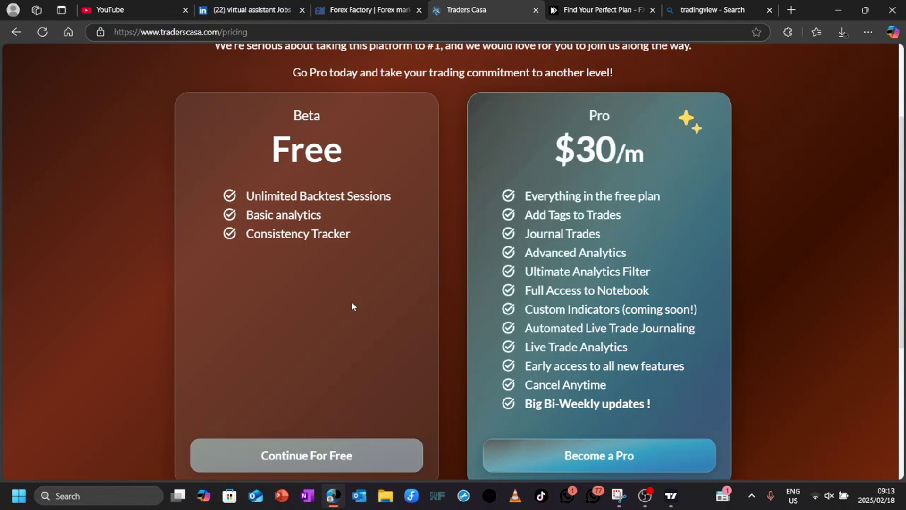
pyautogui.scroll(1, 359, 225)
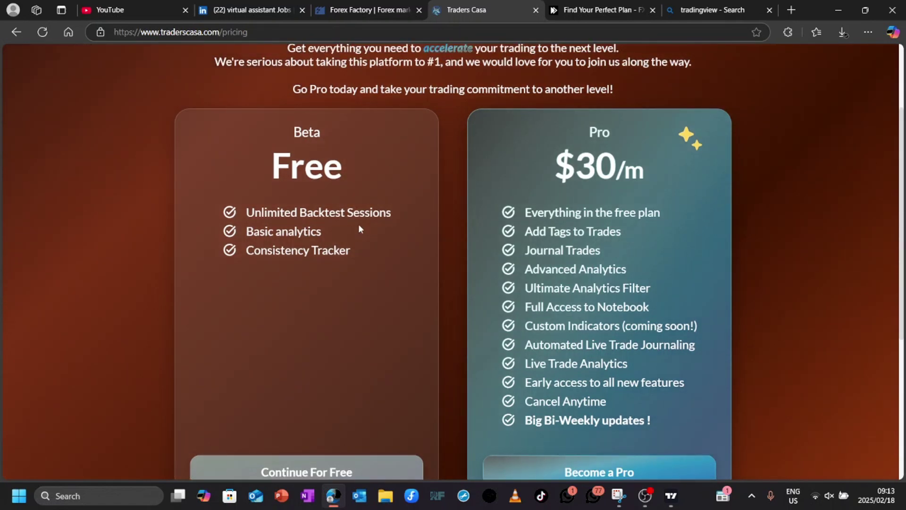
pyautogui.scroll(-1, 644, 179)
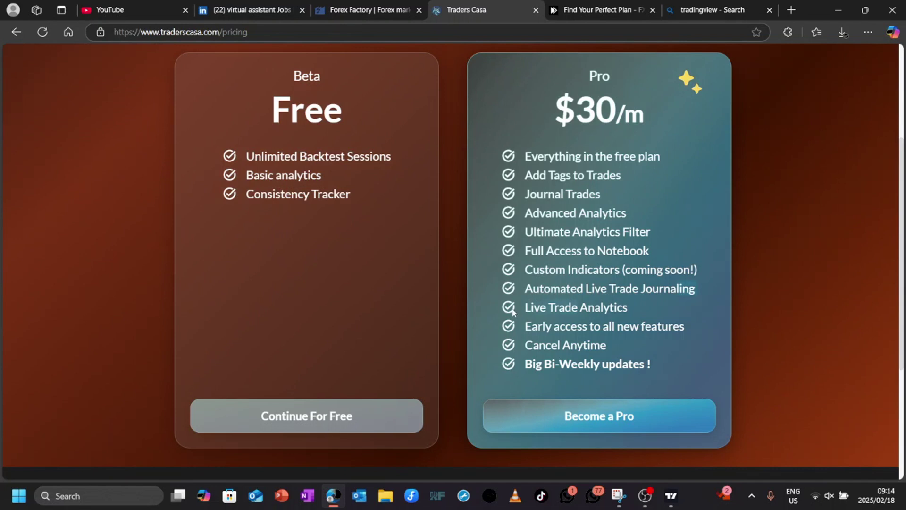
pyautogui.doubleClick(635, 308)
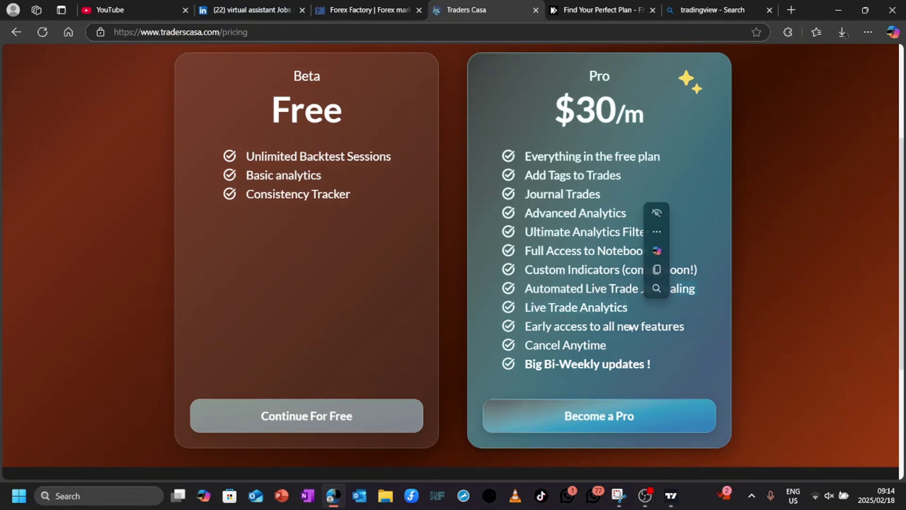
pyautogui.scroll(-1, 629, 322)
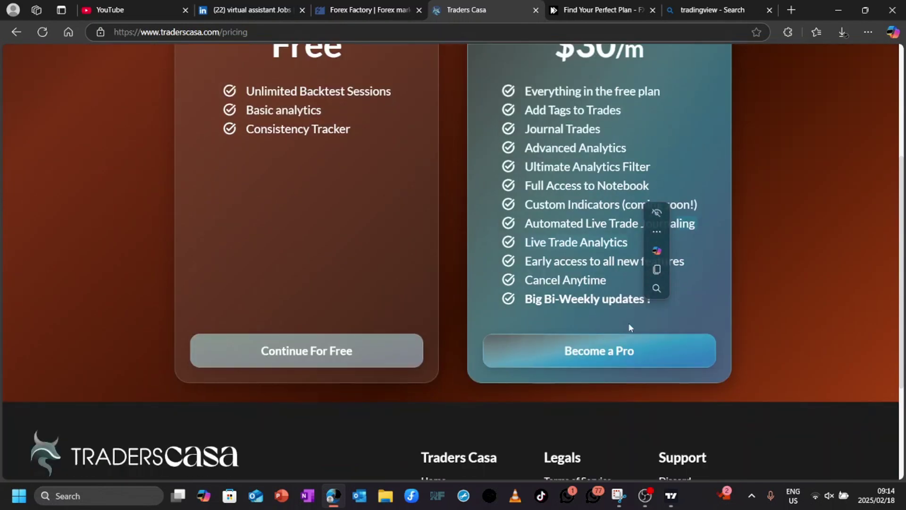
pyautogui.click(786, 269)
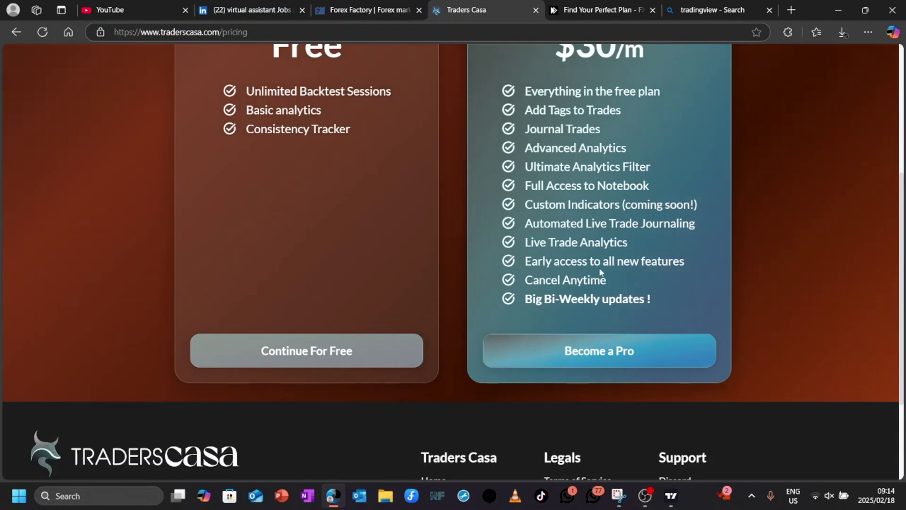
pyautogui.scroll(1, 602, 272)
pyautogui.scroll(2, 472, 274)
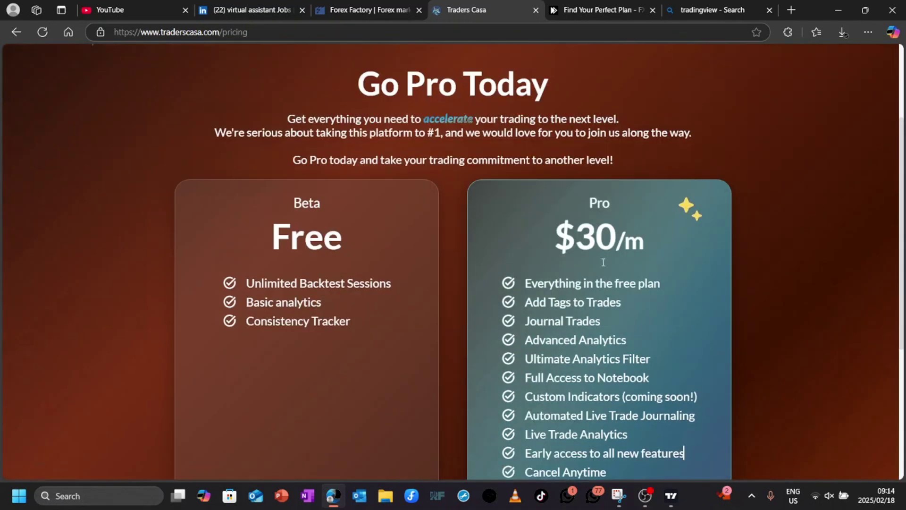
pyautogui.scroll(-4, 293, 388)
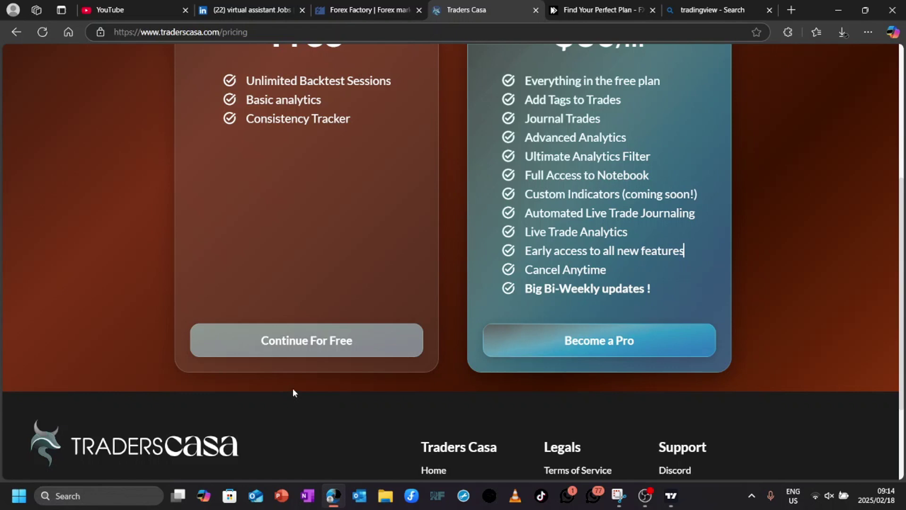
# Continue on the free Beta plan and scroll through the dashboard's backtest calendar
pyautogui.click(311, 354)
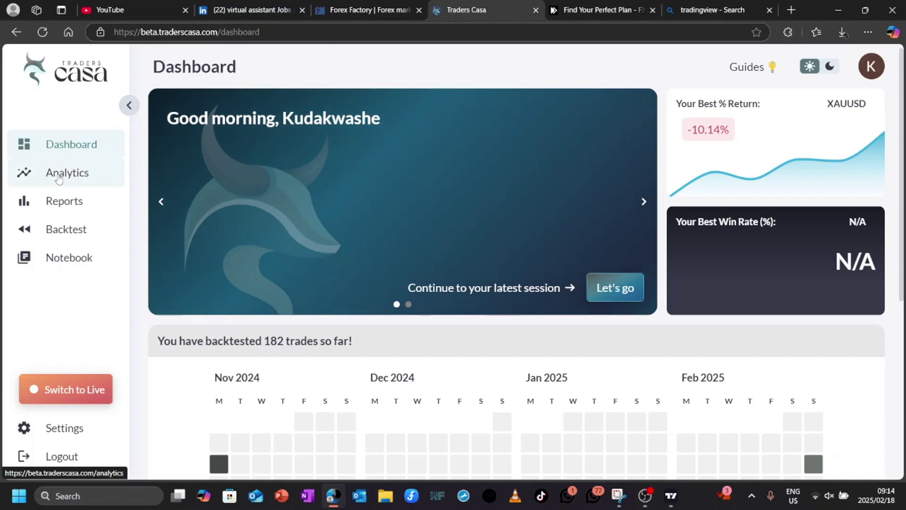
pyautogui.scroll(-4, 247, 212)
pyautogui.scroll(-2, 249, 217)
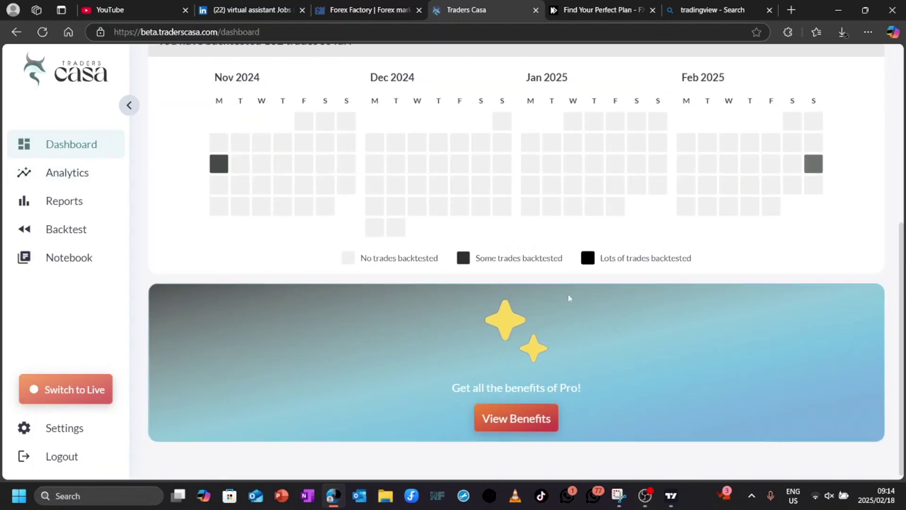
pyautogui.scroll(5, 319, 261)
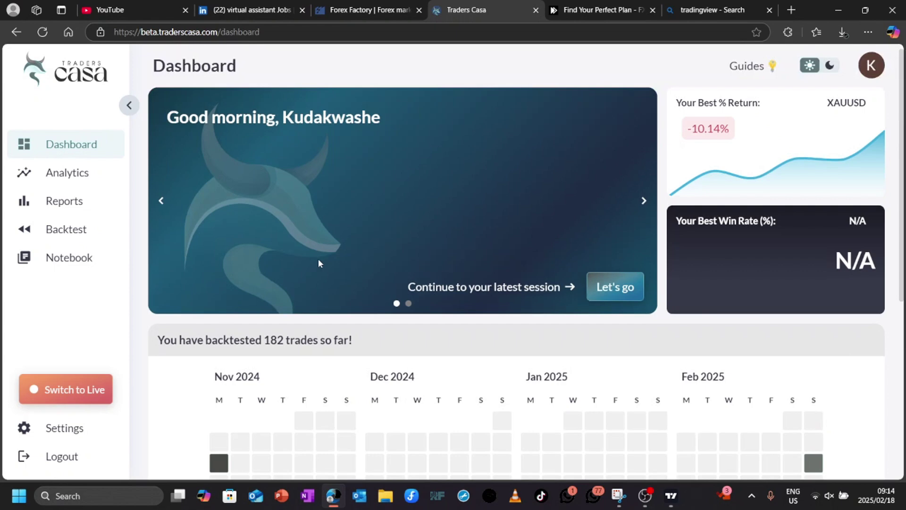
# Open the trading analytics overview and scroll through its statistics
pyautogui.click(85, 181)
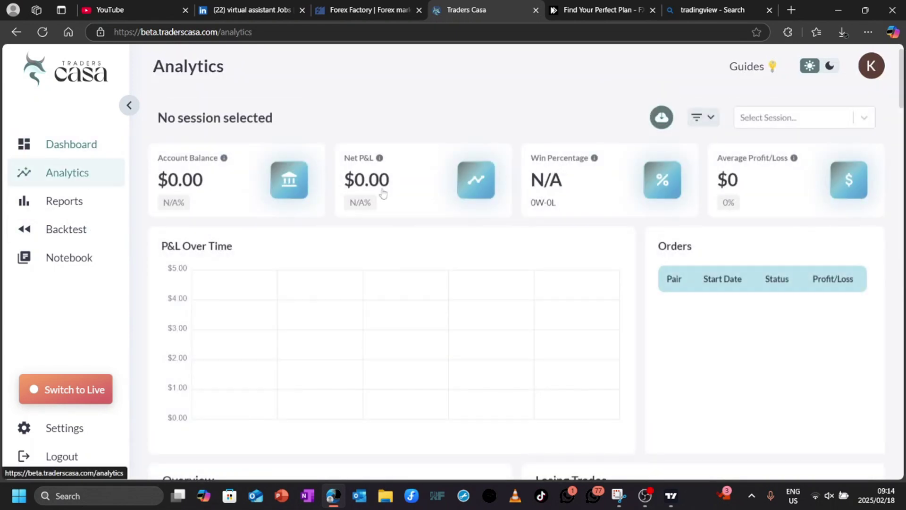
pyautogui.scroll(-1, 366, 342)
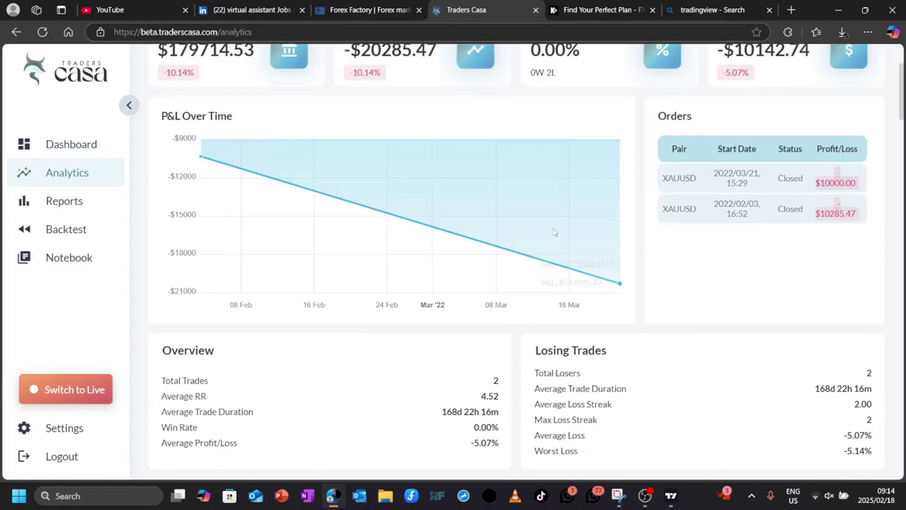
pyautogui.scroll(1, 544, 223)
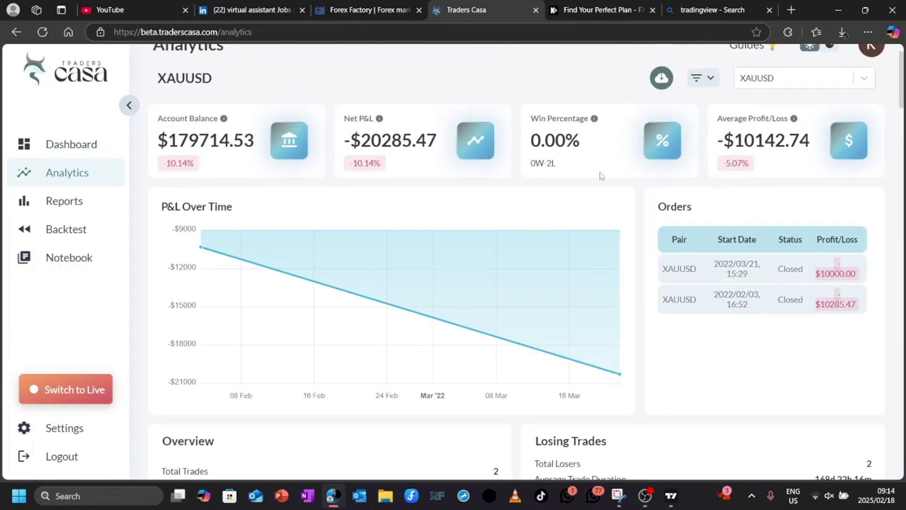
pyautogui.scroll(-5, 541, 277)
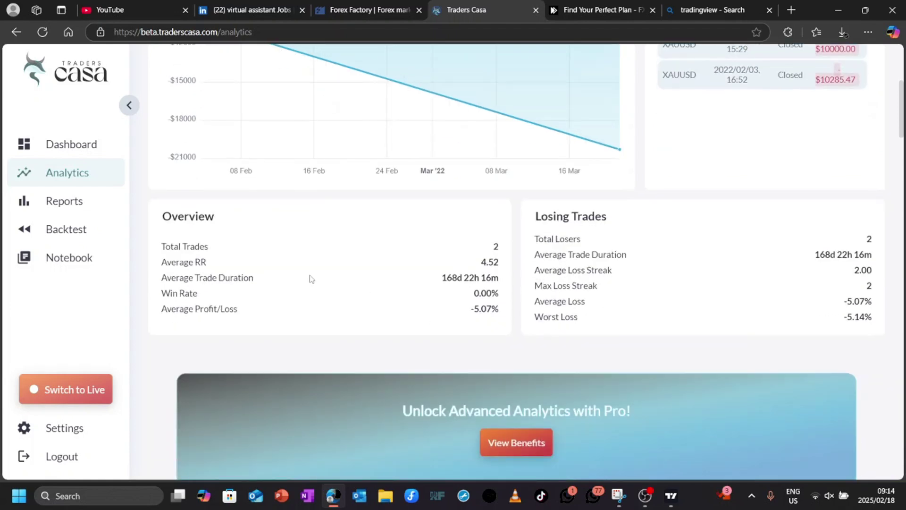
pyautogui.scroll(-1, 688, 191)
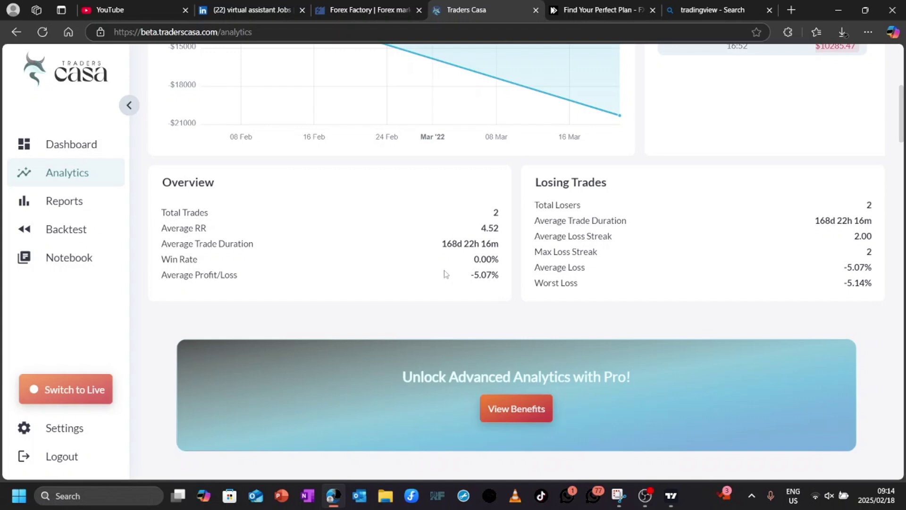
pyautogui.scroll(2, 431, 273)
# Switch to Reports and scroll down to the P&L By Time and Trade Distribution By Time charts
pyautogui.click(72, 206)
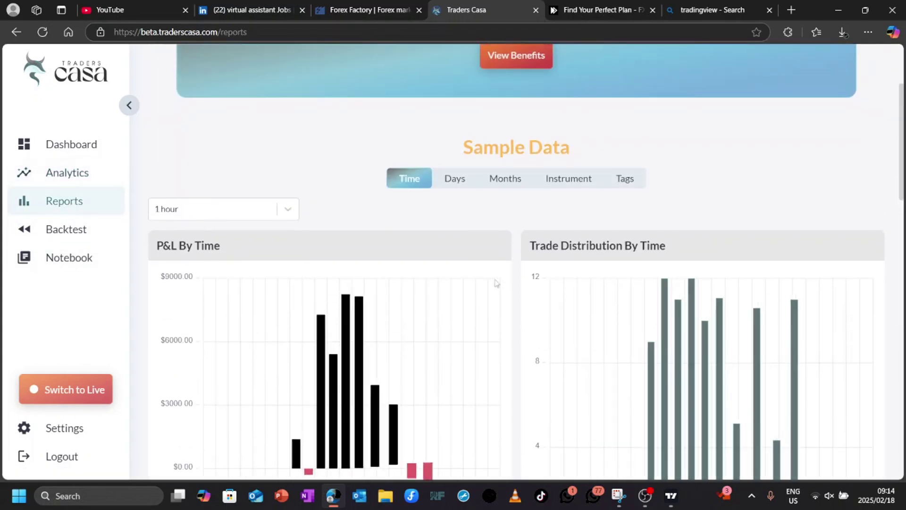
pyautogui.scroll(-2, 475, 279)
pyautogui.scroll(-3, 441, 380)
pyautogui.scroll(-3, 452, 336)
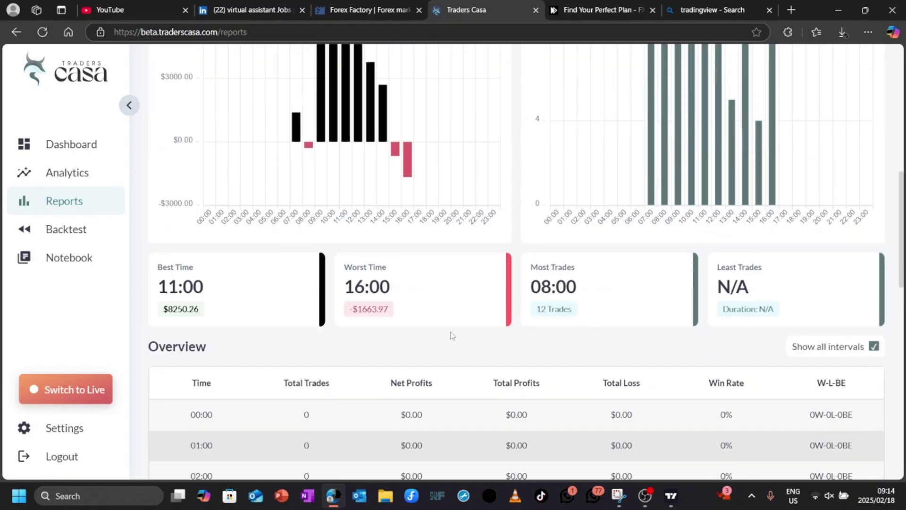
pyautogui.scroll(-4, 661, 378)
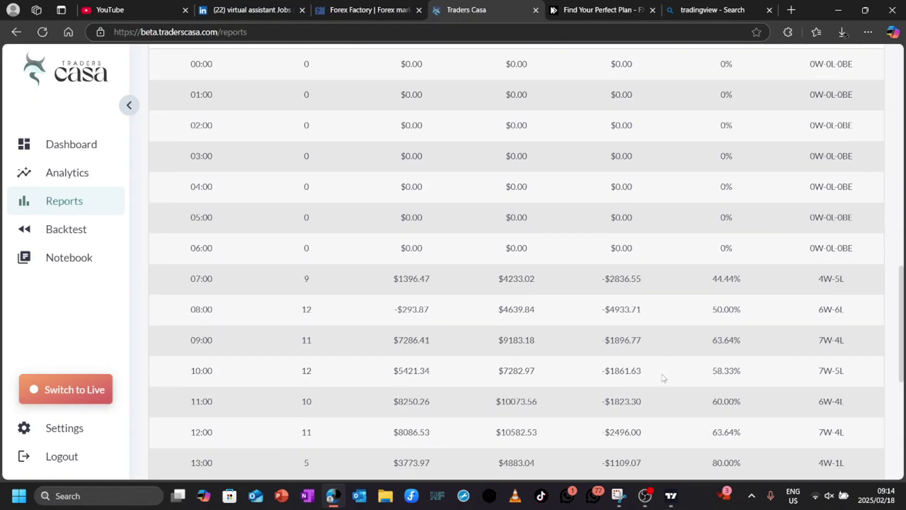
pyautogui.scroll(6, 336, 371)
pyautogui.scroll(3, 336, 371)
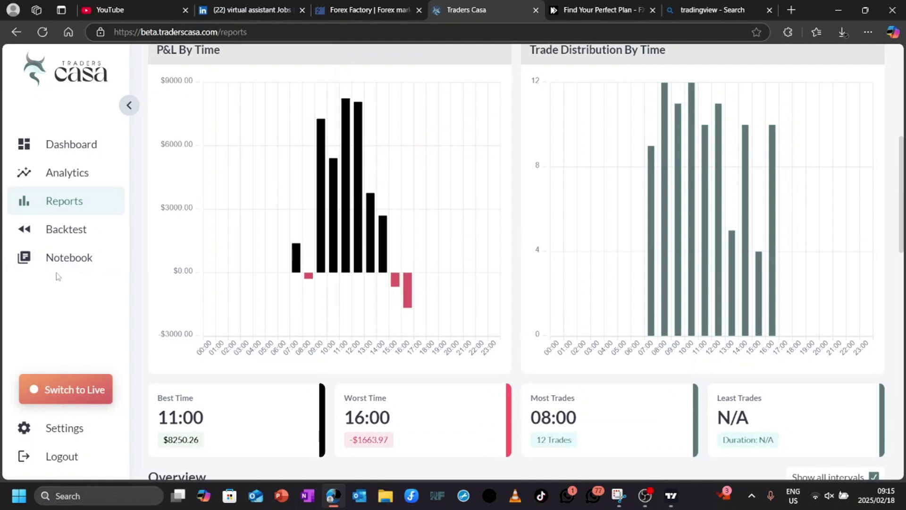
# Go to Backtest, try the dark theme and revert to light, then start a New Session
pyautogui.click(58, 236)
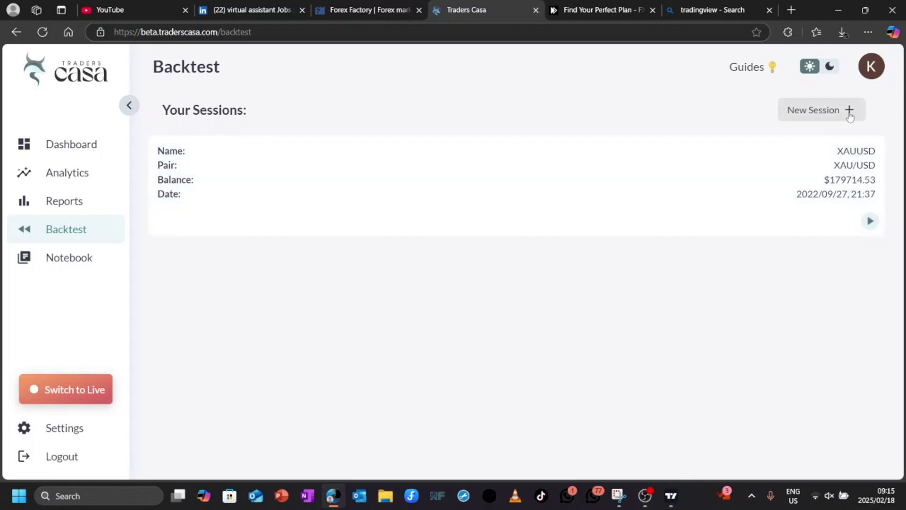
pyautogui.click(829, 67)
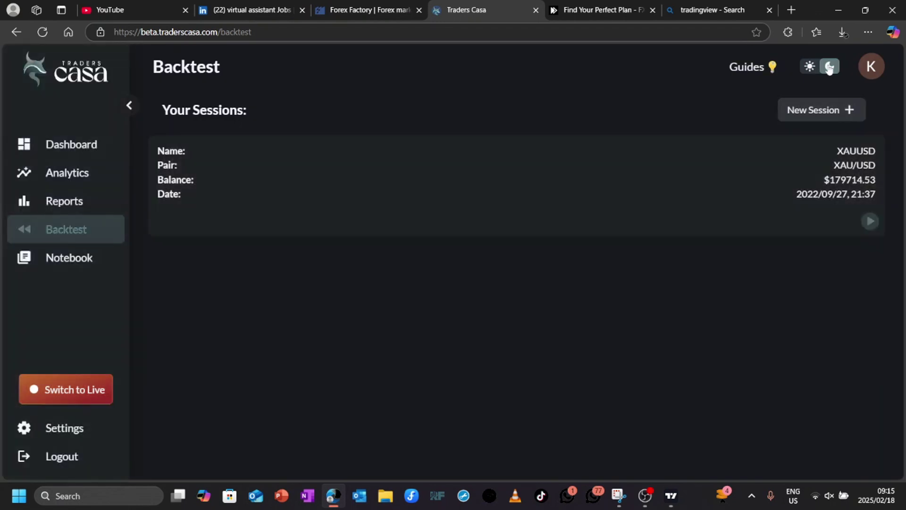
pyautogui.click(810, 68)
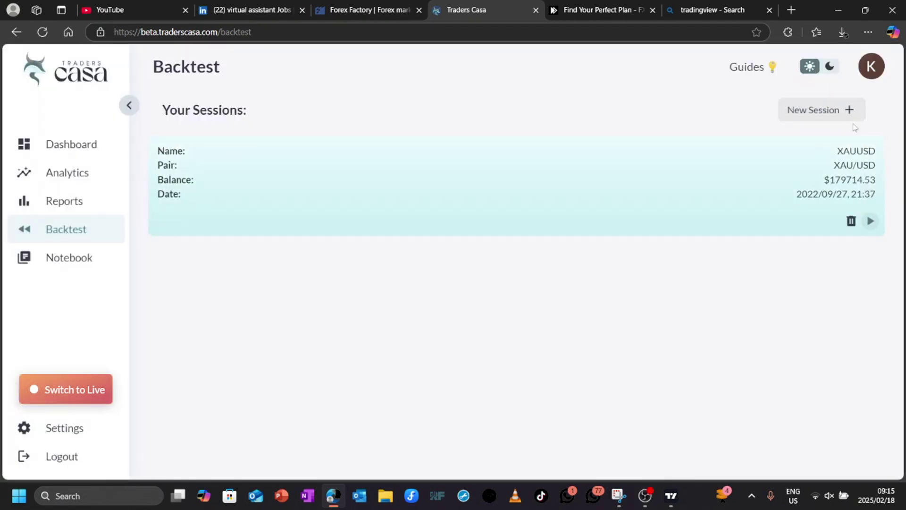
pyautogui.click(850, 113)
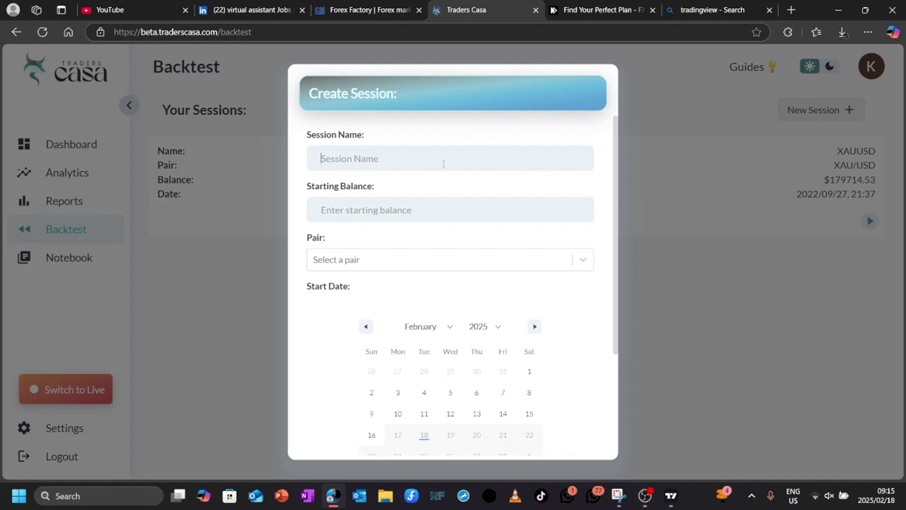
# Name the session NAS100 and choose NAS100 as its pair
pyautogui.click(443, 164)
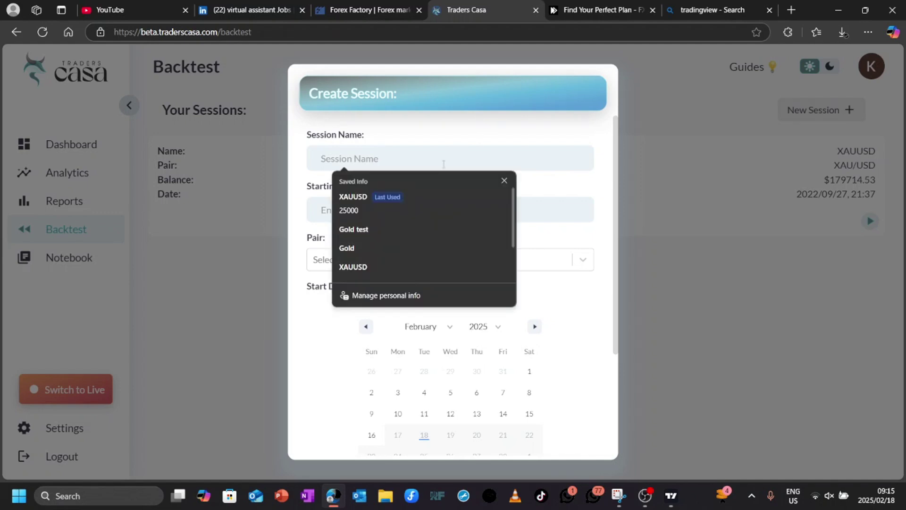
pyautogui.write('NaS100')
pyautogui.press('Tab')
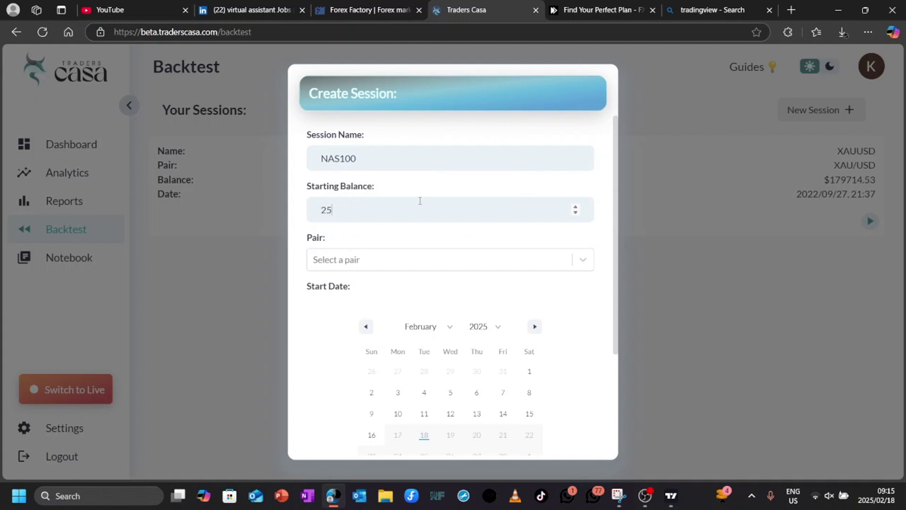
pyautogui.click(362, 263)
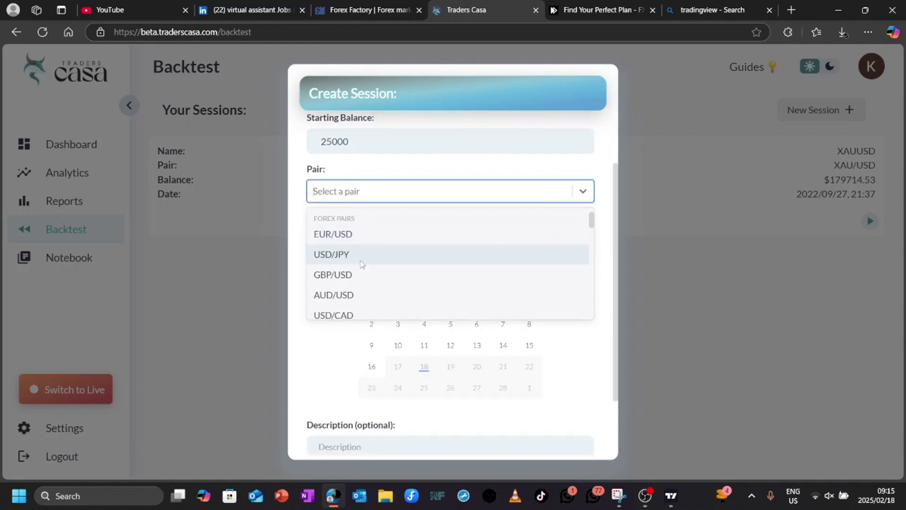
pyautogui.scroll(-10, 349, 316)
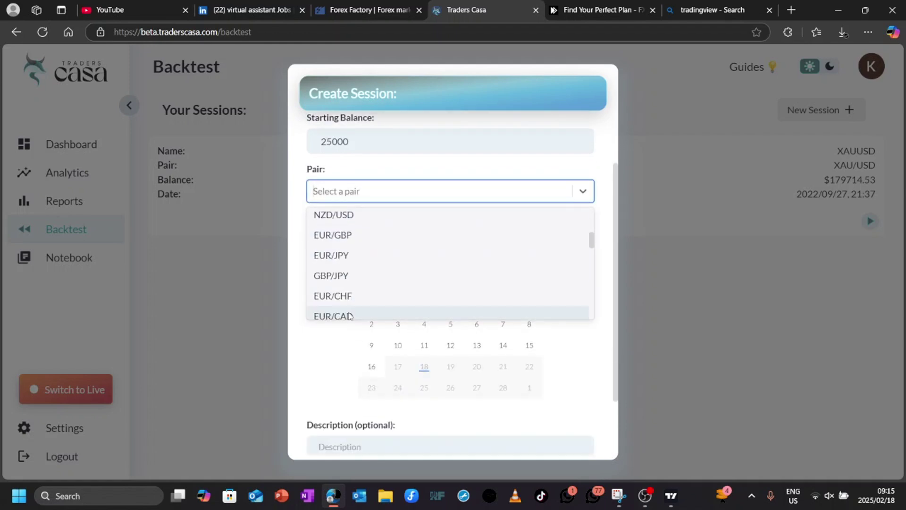
pyautogui.scroll(-3, 349, 316)
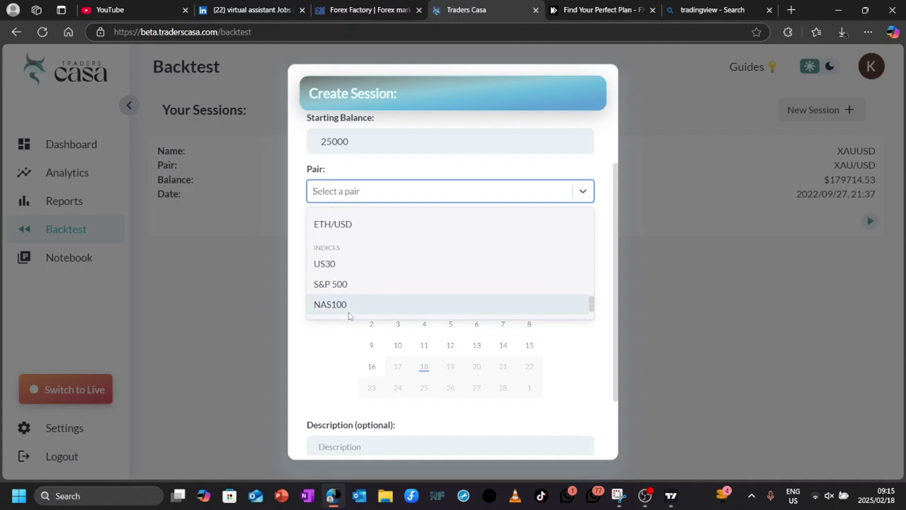
pyautogui.click(349, 316)
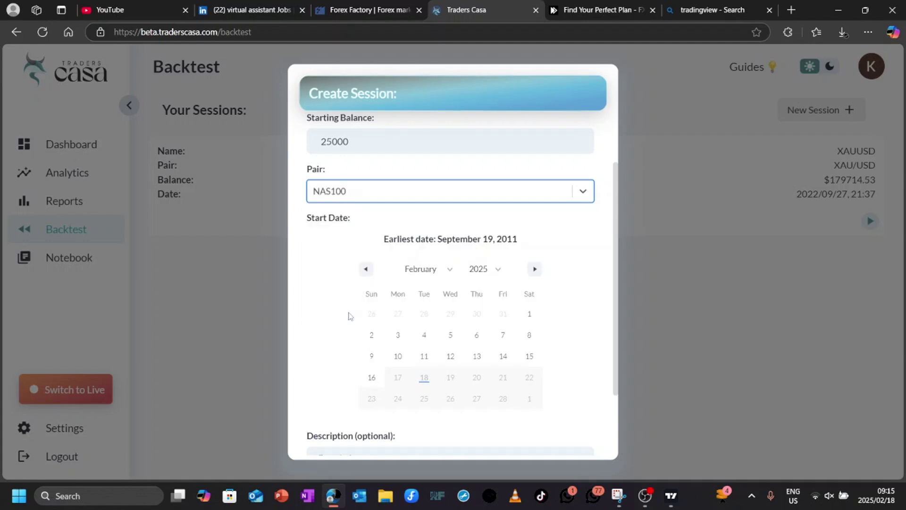
# Set the session's start date to February 2023
pyautogui.click(494, 272)
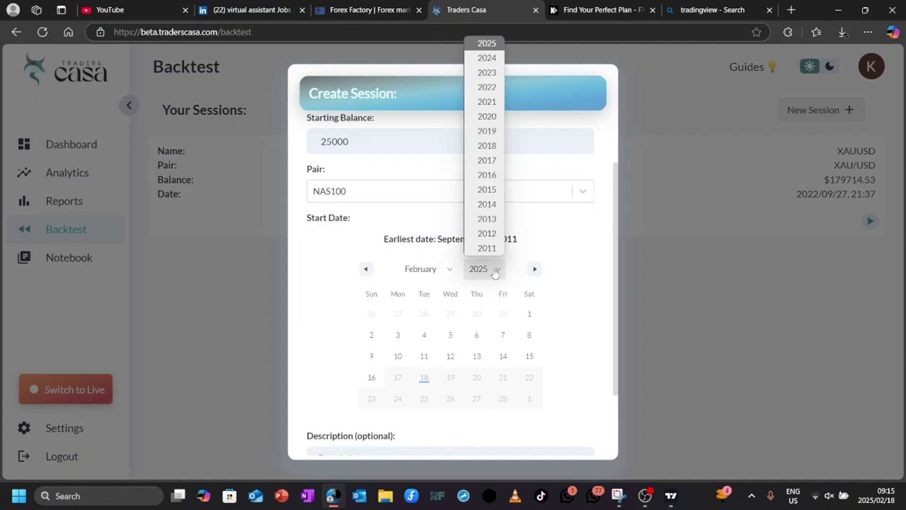
pyautogui.click(487, 72)
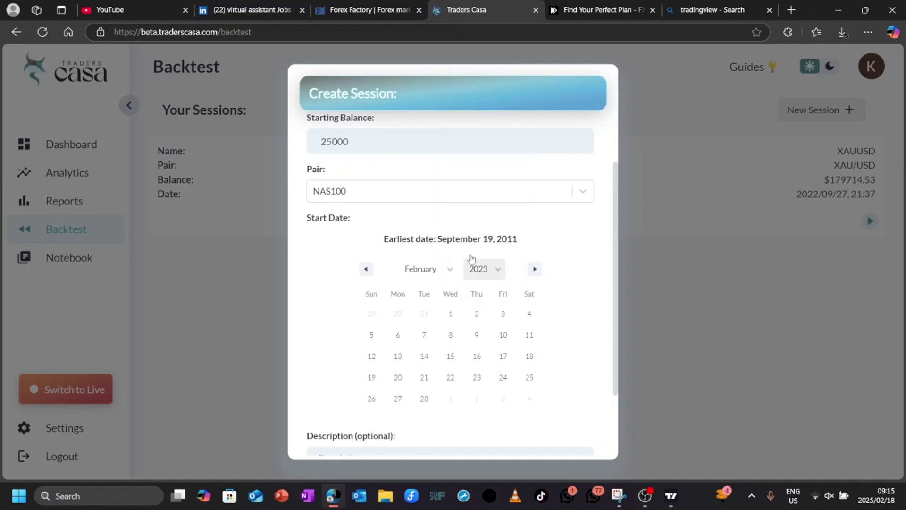
pyautogui.click(448, 269)
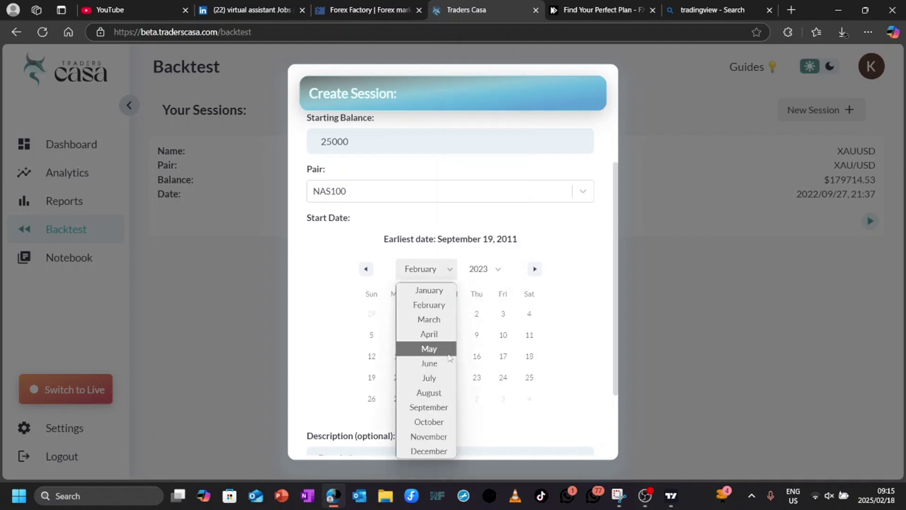
pyautogui.click(429, 305)
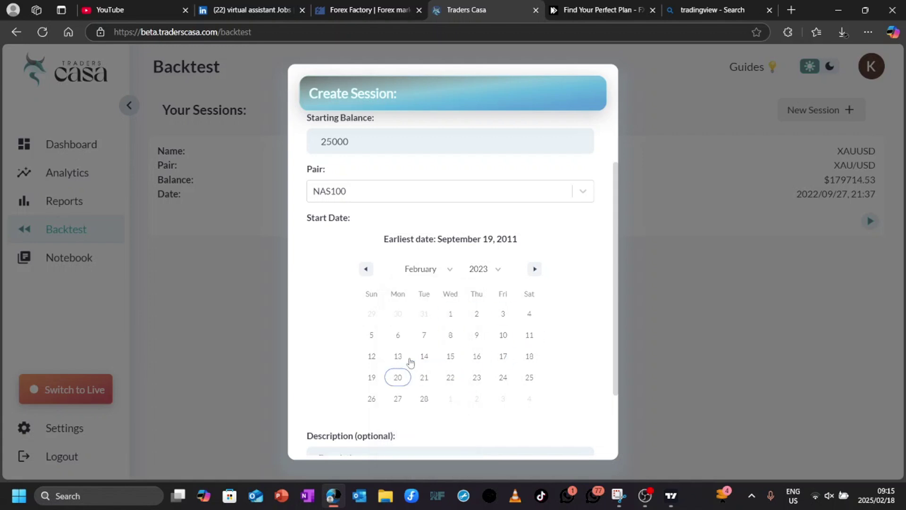
pyautogui.scroll(-2, 531, 360)
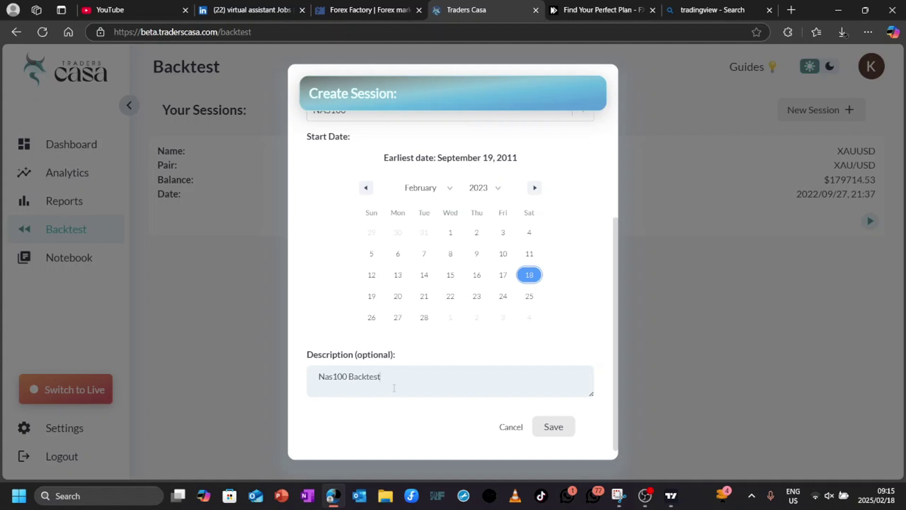
# Save the NAS100 session and open its replay chart on the latest days
pyautogui.click(546, 435)
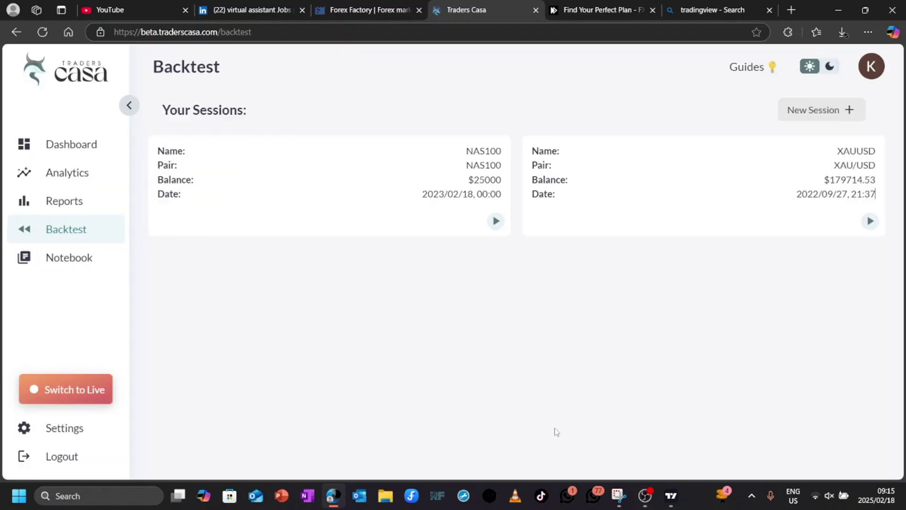
pyautogui.click(496, 220)
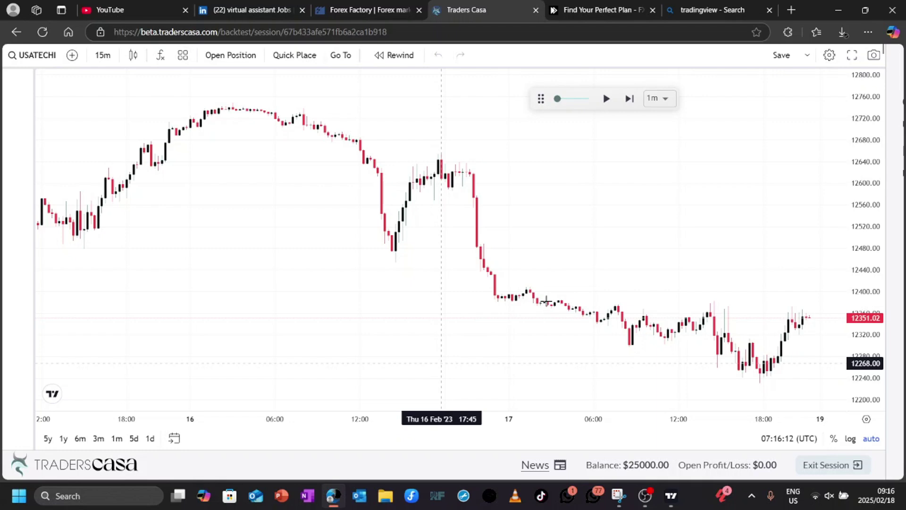
pyautogui.moveTo(710, 243); pyautogui.dragTo(574, 236)
# Enlarge the candles, center the recent price action, and move the replay controls aside
pyautogui.moveTo(867, 376); pyautogui.dragTo(866, 340)
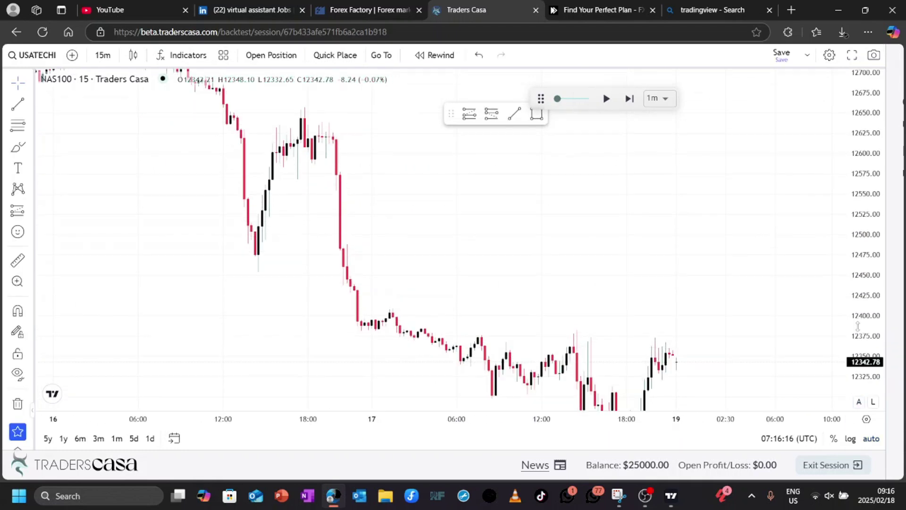
pyautogui.moveTo(612, 292); pyautogui.dragTo(623, 157)
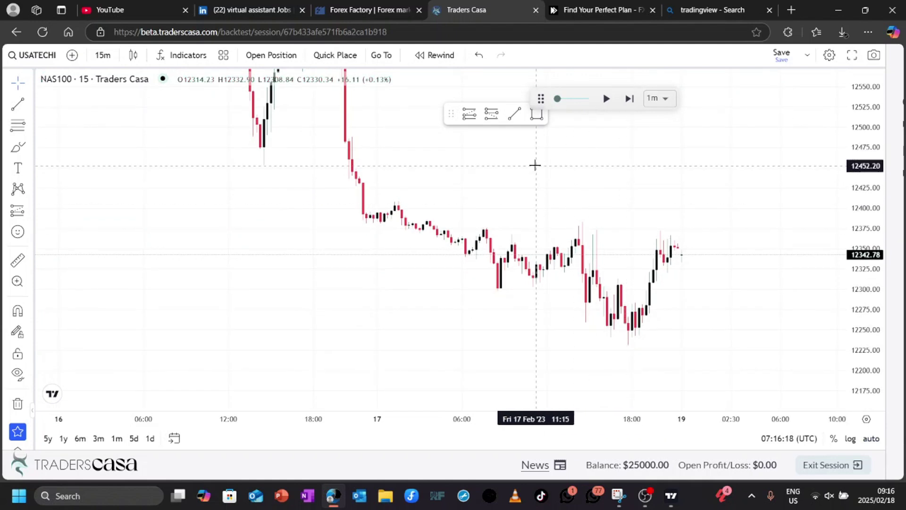
pyautogui.moveTo(544, 95); pyautogui.dragTo(64, 172)
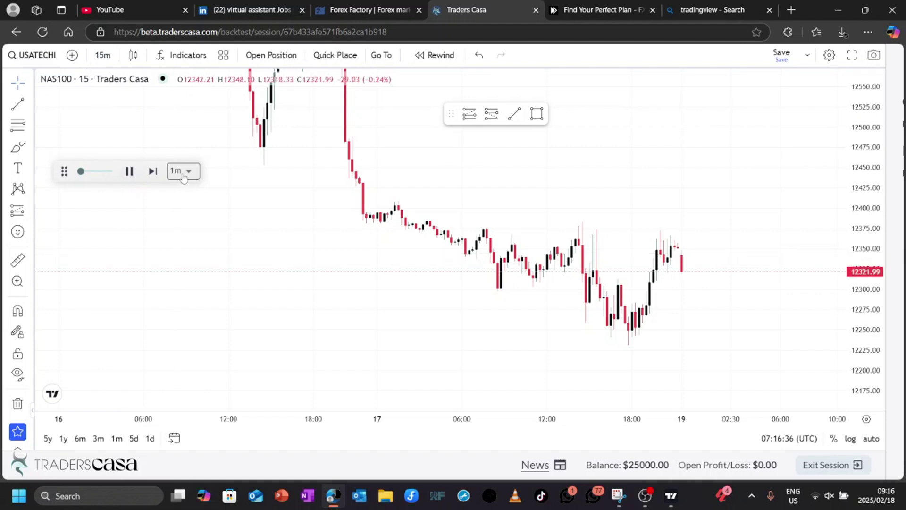
# Change the replay step to 3m, then to 15m, and follow the new candles
pyautogui.click(185, 176)
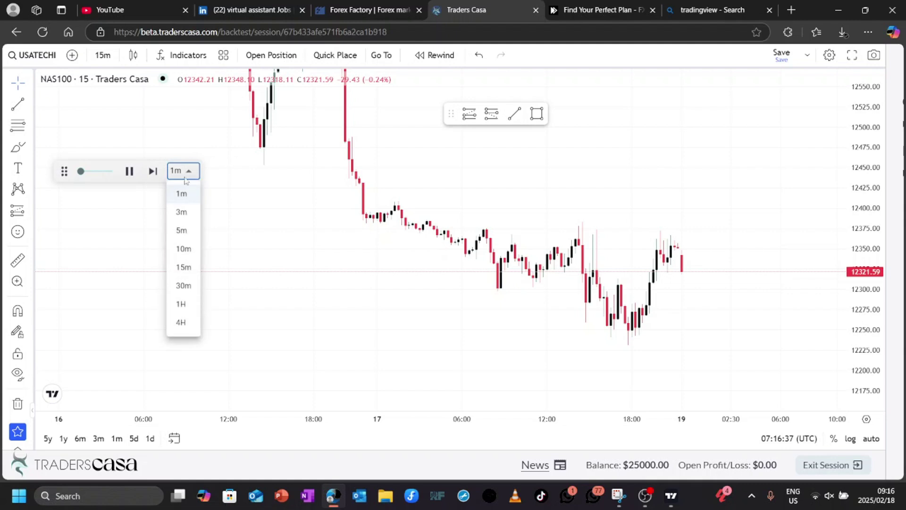
pyautogui.click(188, 212)
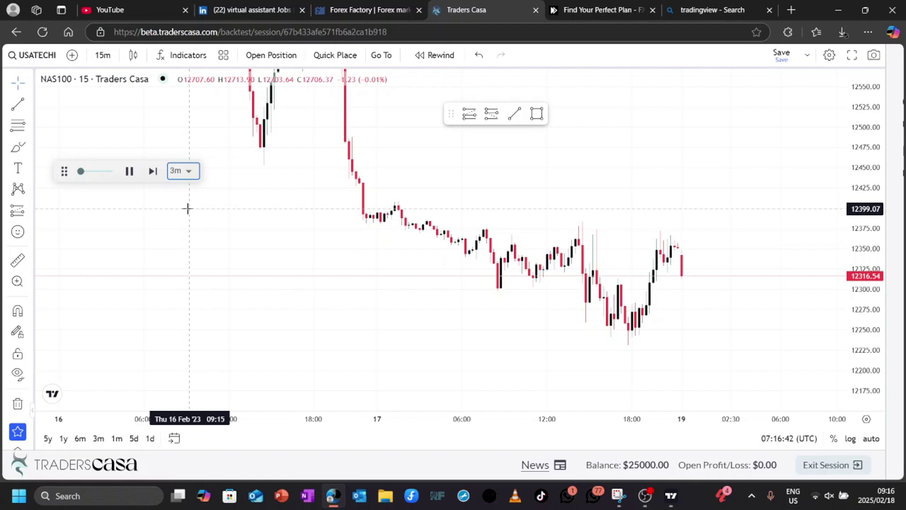
pyautogui.click(189, 172)
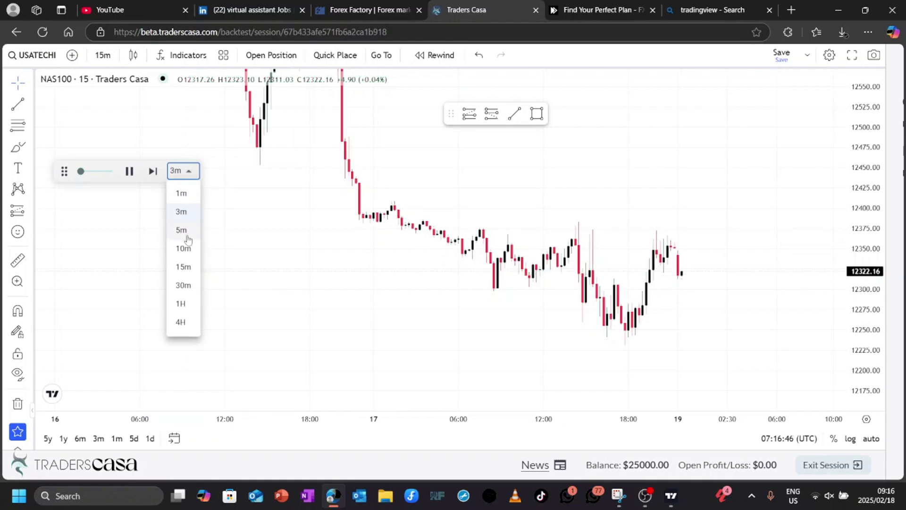
pyautogui.click(188, 266)
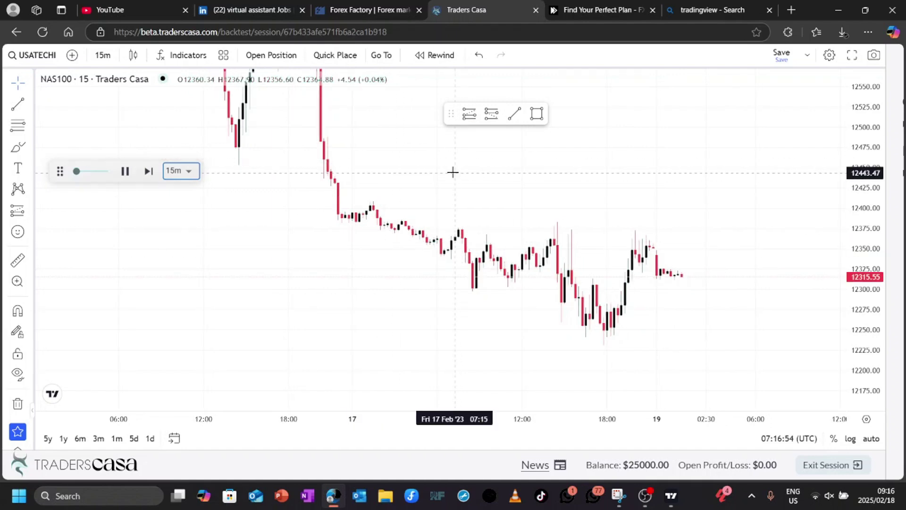
pyautogui.moveTo(453, 173); pyautogui.dragTo(457, 224)
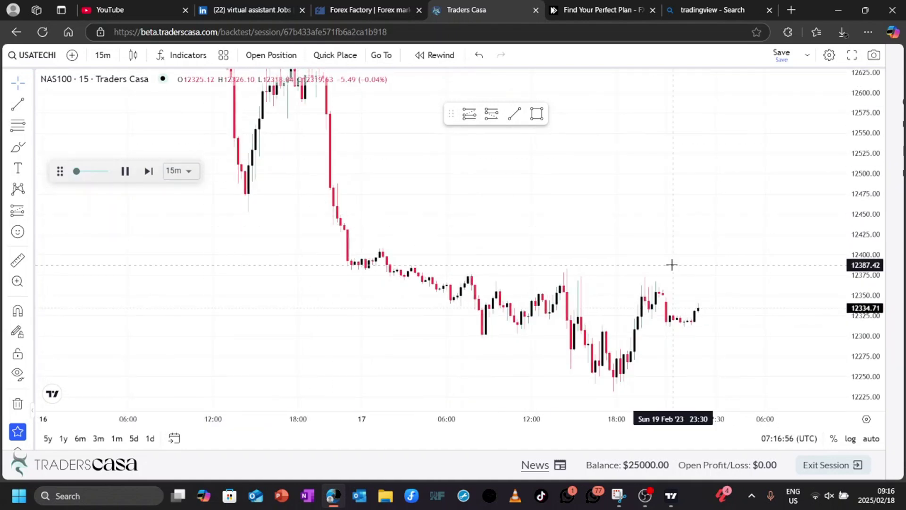
pyautogui.scroll(-2, 499, 208)
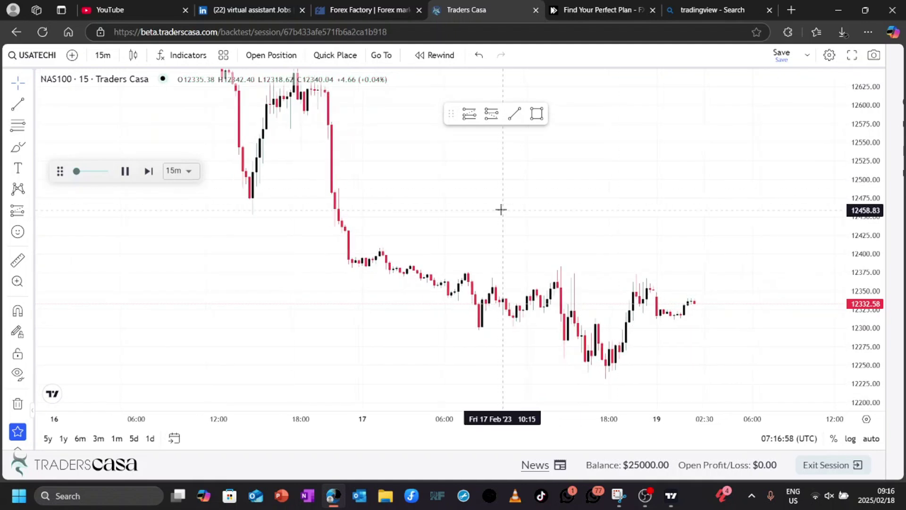
pyautogui.click(104, 55)
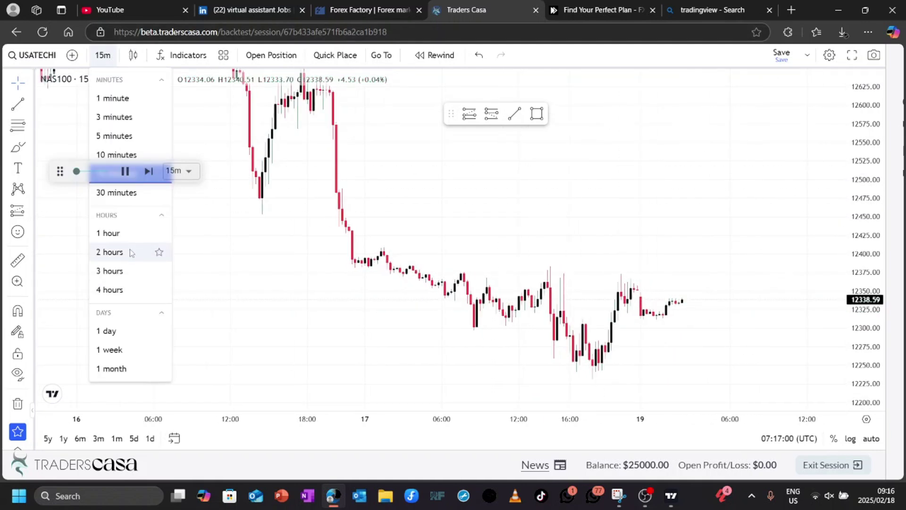
pyautogui.click(118, 233)
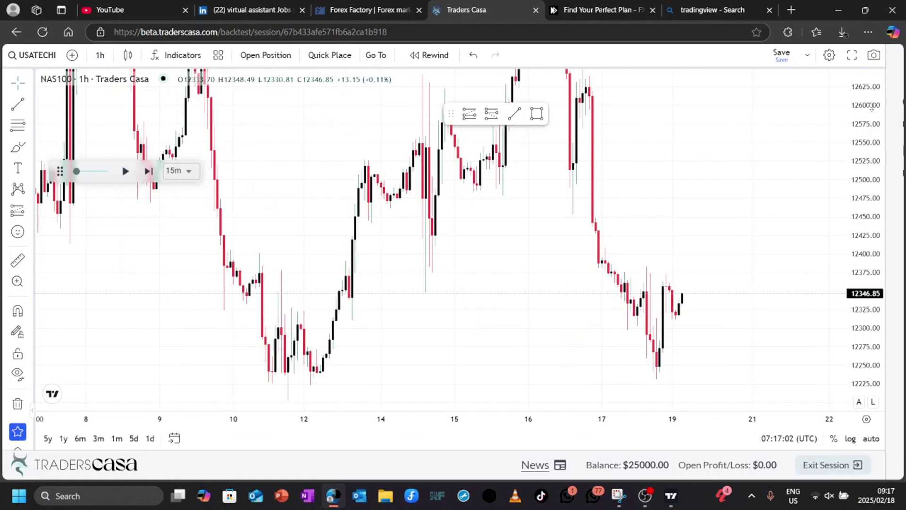
pyautogui.doubleClick(872, 261)
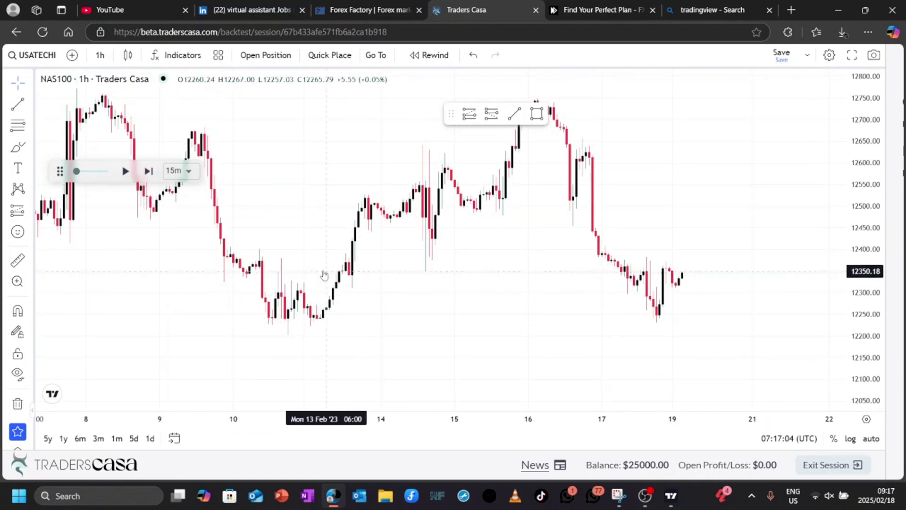
pyautogui.click(515, 114)
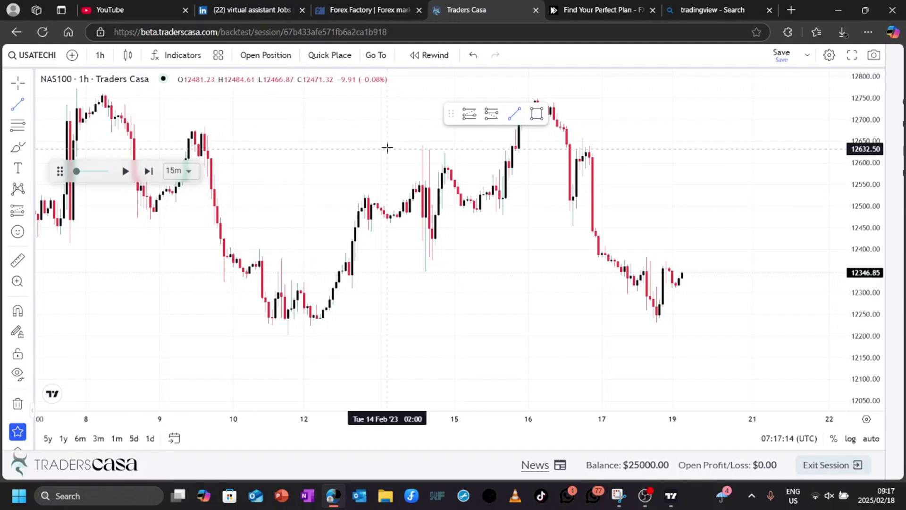
pyautogui.click(355, 161)
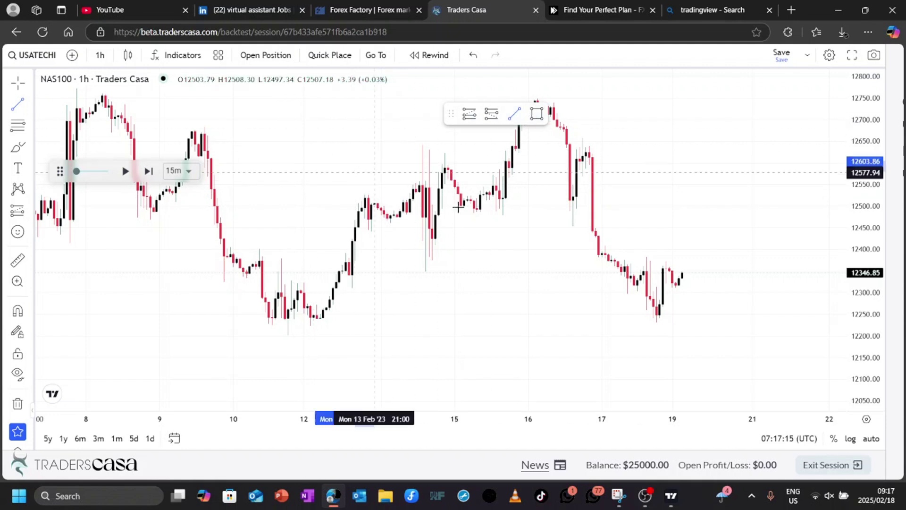
pyautogui.click(522, 237)
pyautogui.press('Delete')
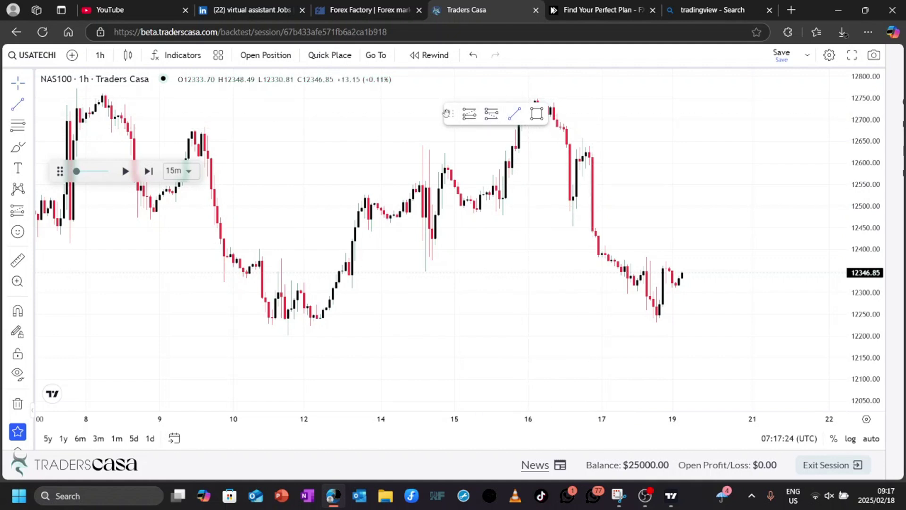
# Draw a level above the 16 Feb high and copy it to about 12480 and 12665
pyautogui.moveTo(453, 114); pyautogui.dragTo(314, 126)
pyautogui.click(508, 97)
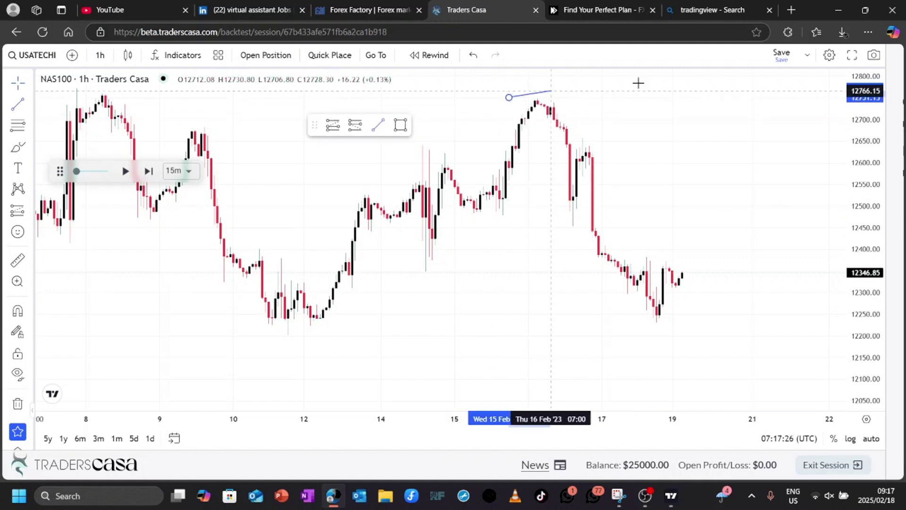
pyautogui.click(726, 97)
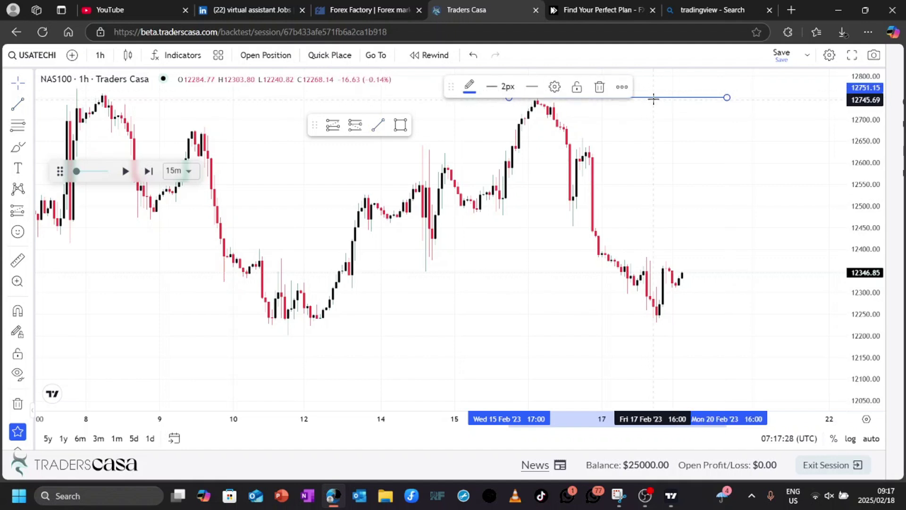
pyautogui.moveTo(660, 101); pyautogui.dragTo(523, 218)
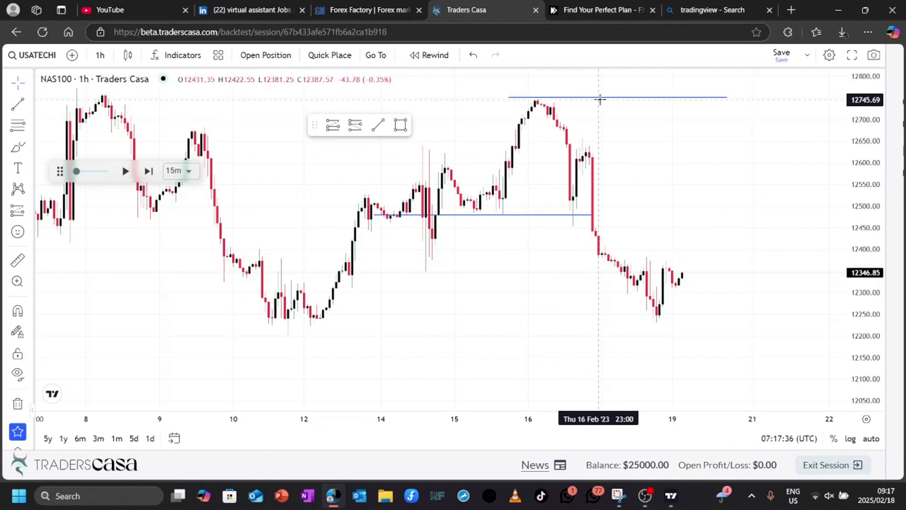
pyautogui.moveTo(603, 99); pyautogui.dragTo(726, 331)
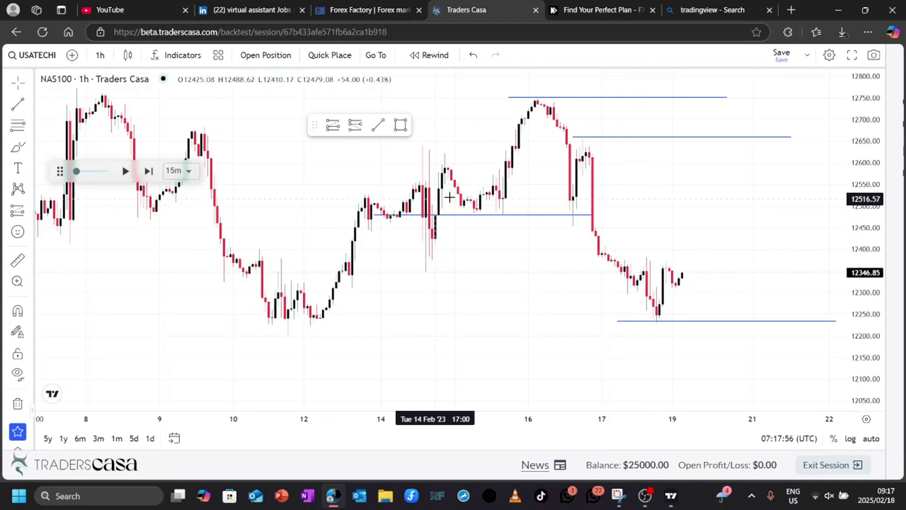
# Copy the 12665 level down to 12381.55 and shorten it past the last candle
pyautogui.click(616, 136)
pyautogui.moveTo(615, 136); pyautogui.dragTo(675, 258)
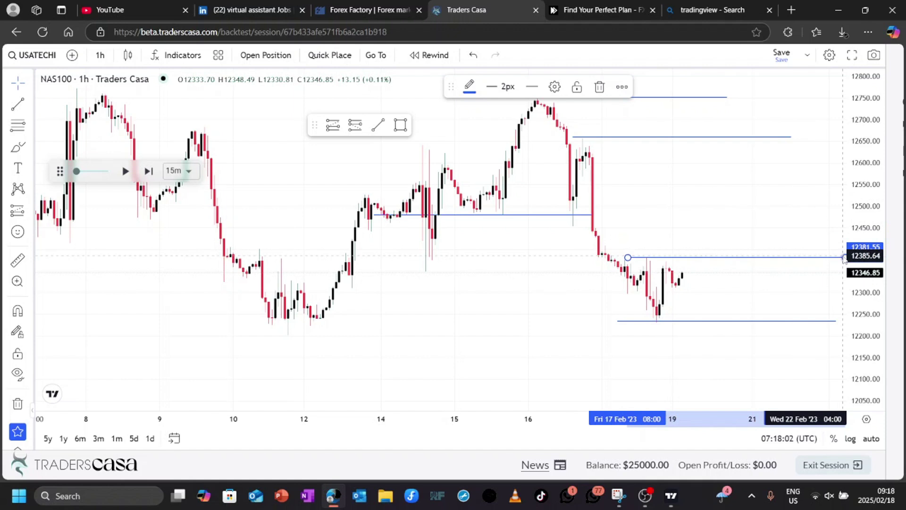
pyautogui.moveTo(845, 259); pyautogui.dragTo(702, 257)
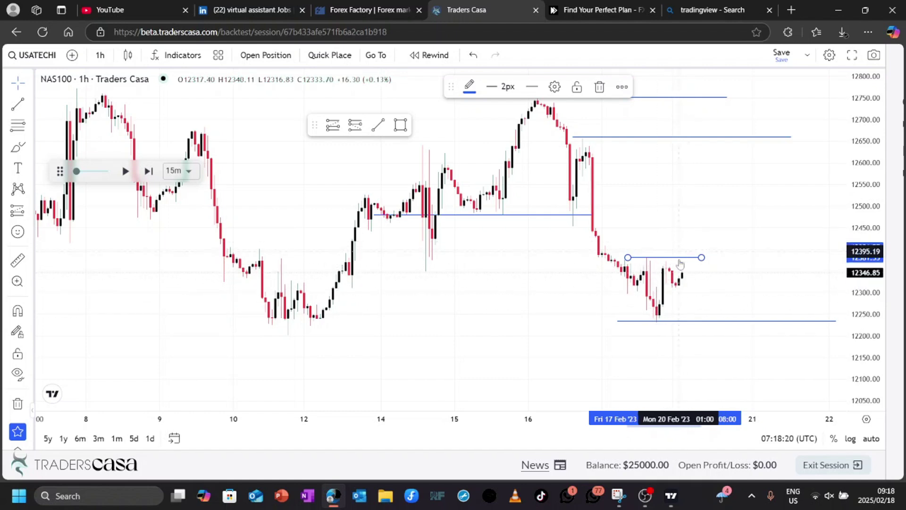
# Place a short position at the current price with its stop raised to 12462.02
pyautogui.click(358, 132)
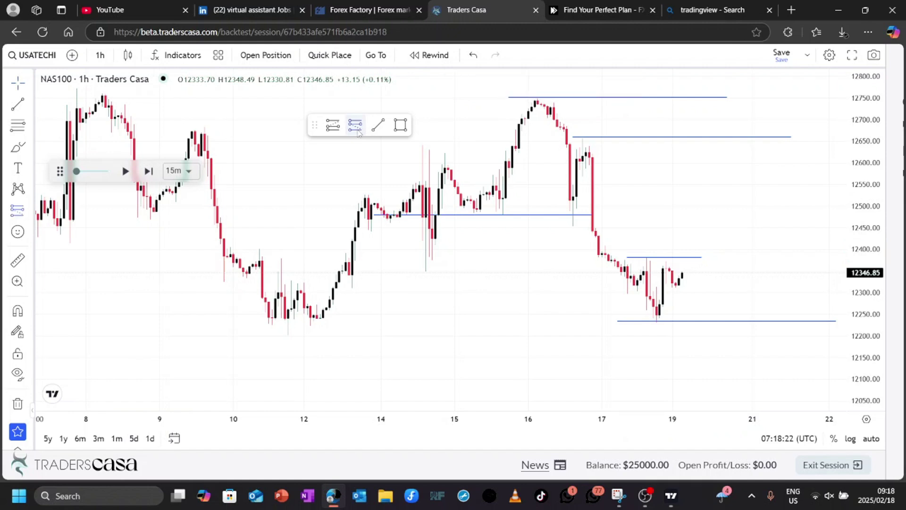
pyautogui.click(695, 278)
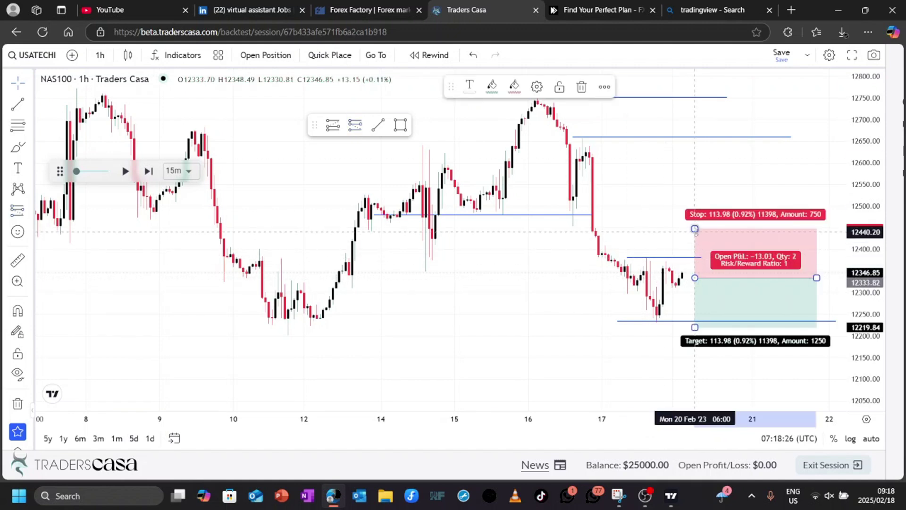
pyautogui.moveTo(695, 228); pyautogui.dragTo(694, 222)
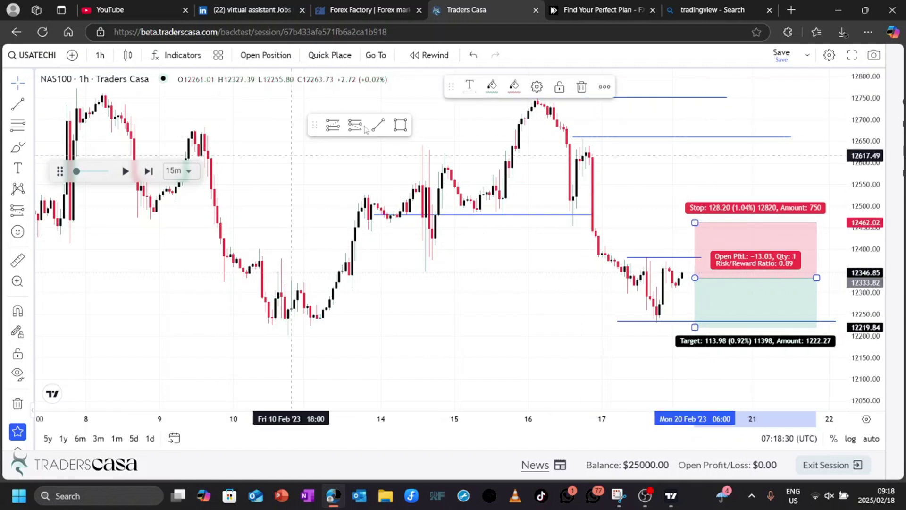
# Draw a Fibonacci retracement from 12231.53 to 12385.64 and pull the target down to 12046.45
pyautogui.click(16, 129)
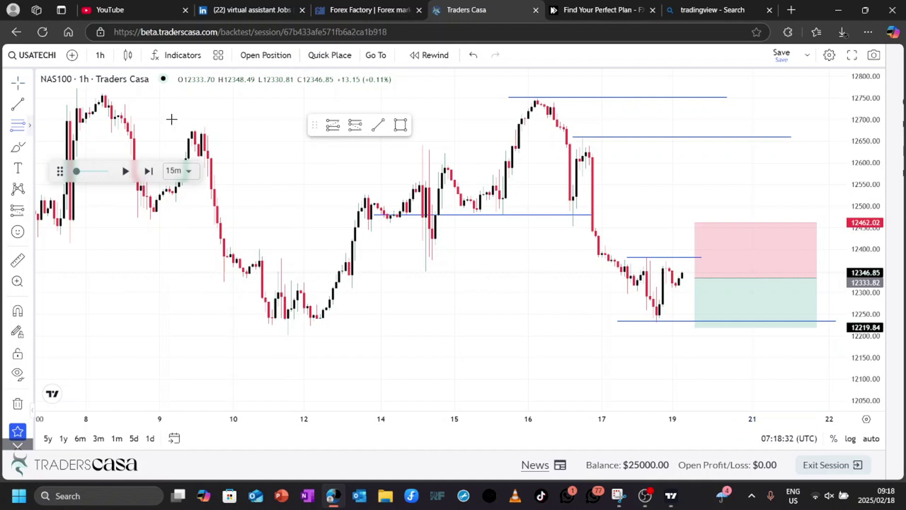
pyautogui.click(634, 321)
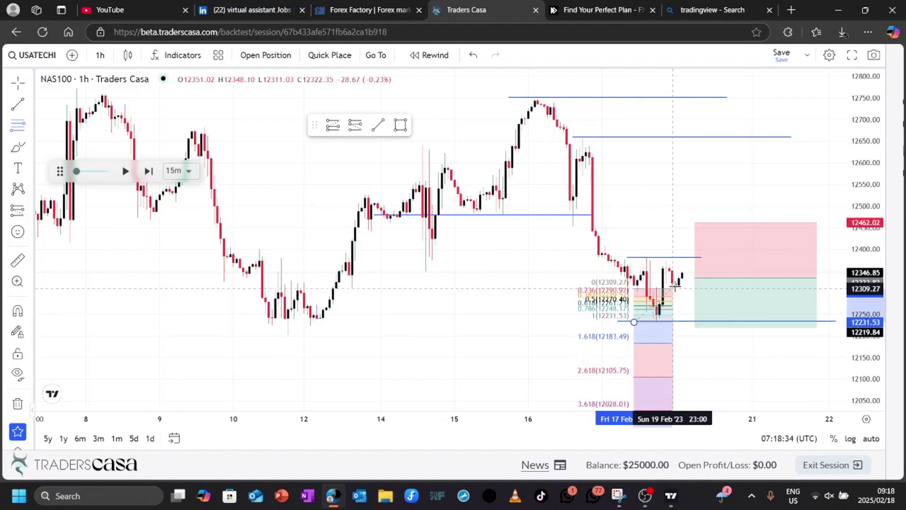
pyautogui.click(702, 256)
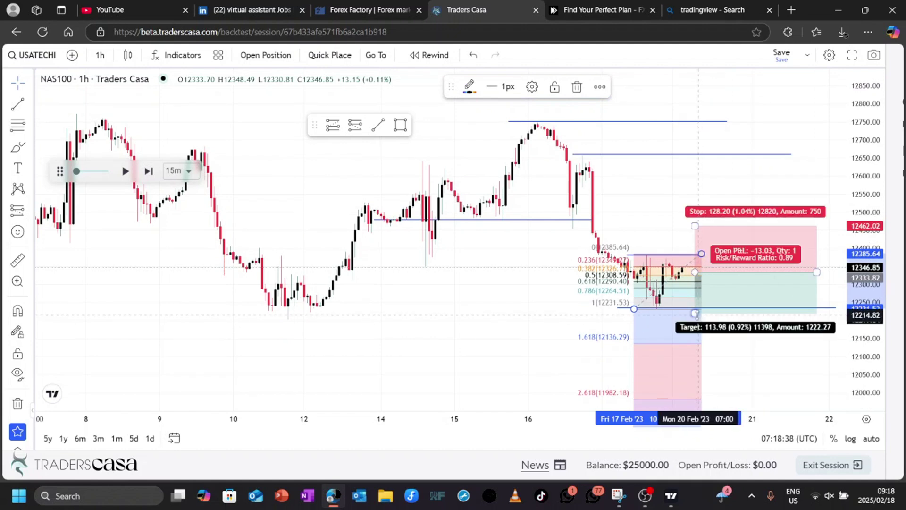
pyautogui.moveTo(695, 313)
pyautogui.mouseDown()
pyautogui.moveTo(676, 398)
pyautogui.moveTo(694, 395)
pyautogui.moveTo(694, 375)
pyautogui.mouseUp()
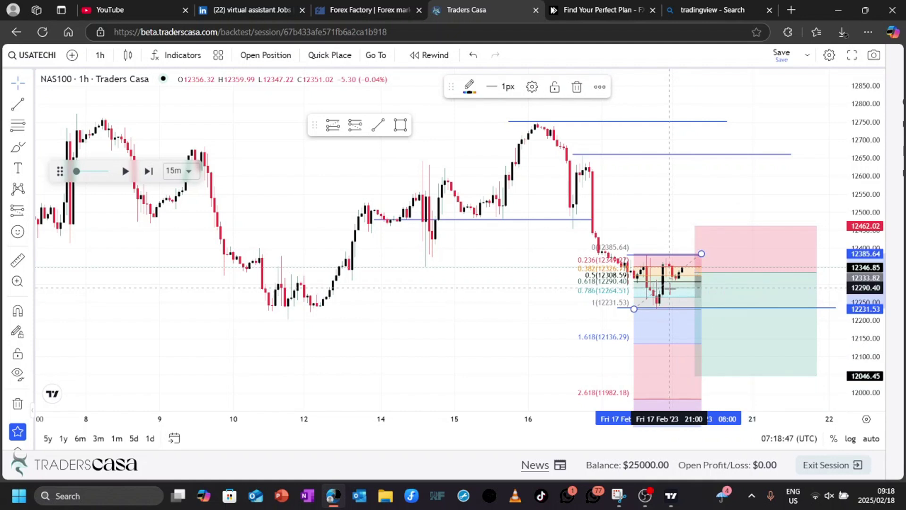
# Delete the Fibonacci retracement and open Place a Trade for the selected short position
pyautogui.press('Delete')
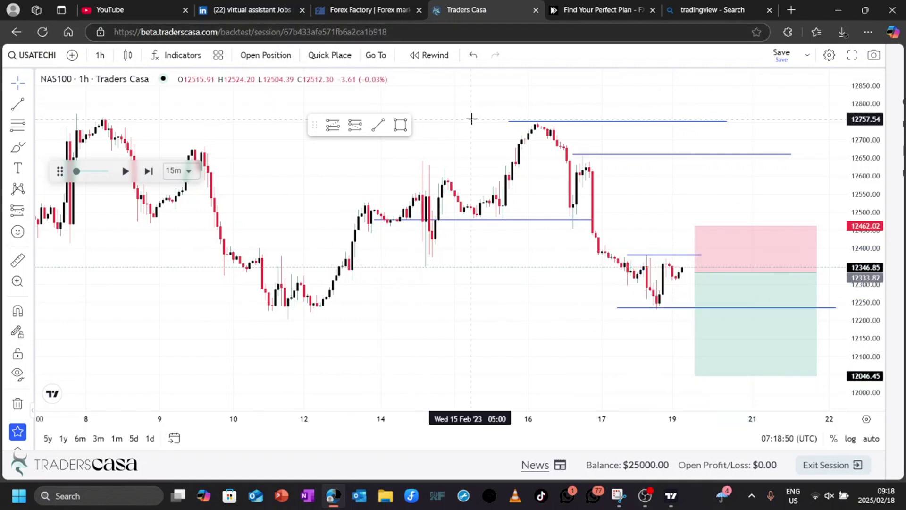
pyautogui.click(732, 252)
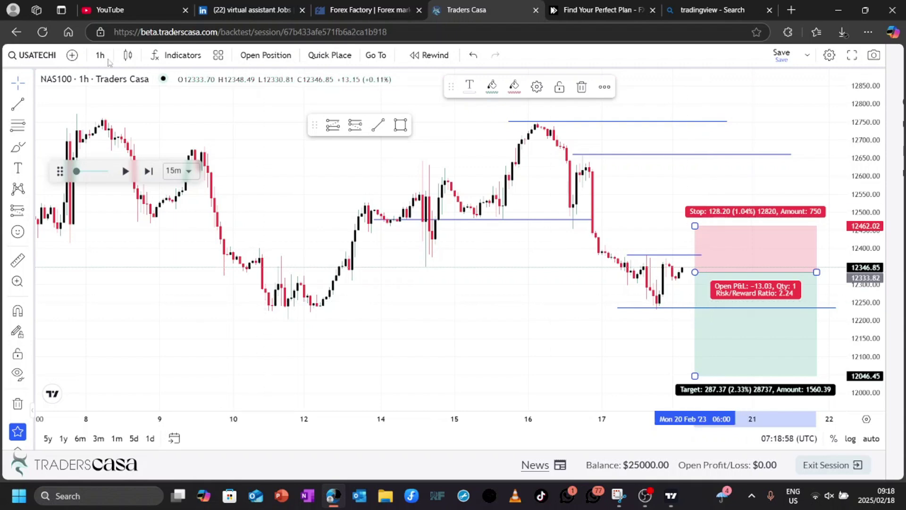
pyautogui.click(284, 55)
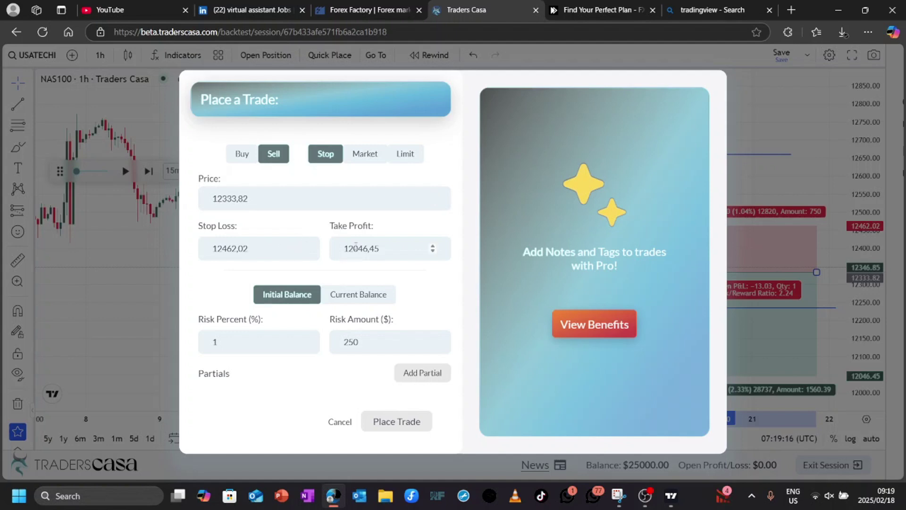
# Inspect the Take Profit value, then bring up Windows search over the trade form
pyautogui.doubleClick(388, 245)
pyautogui.click(262, 279)
pyautogui.press('super')
# Launch Calculator via 'cal' and try a percentage on 0,05
pyautogui.write('cal')
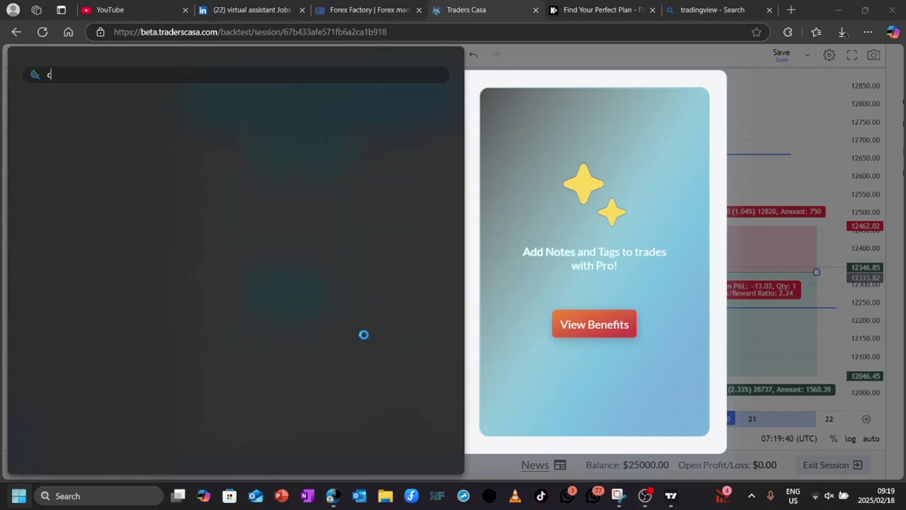
pyautogui.click(121, 178)
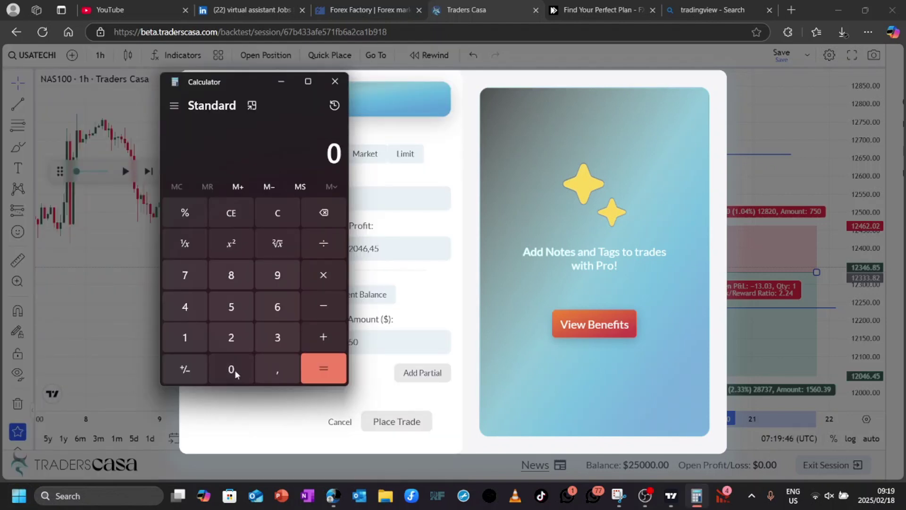
pyautogui.click(269, 372)
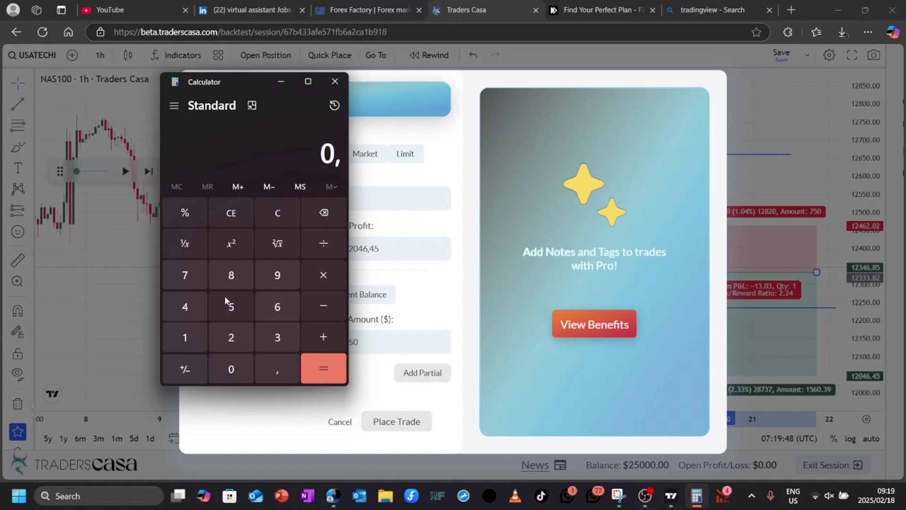
pyautogui.click(226, 372)
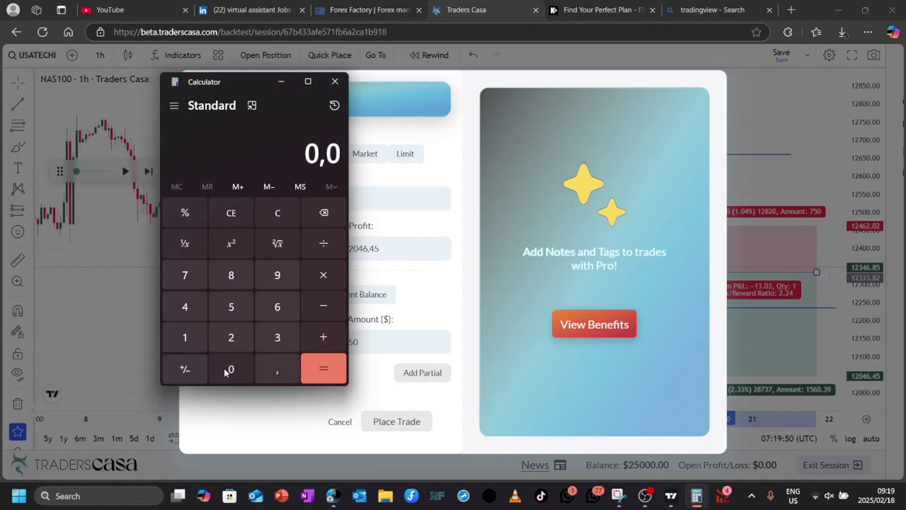
pyautogui.click(241, 291)
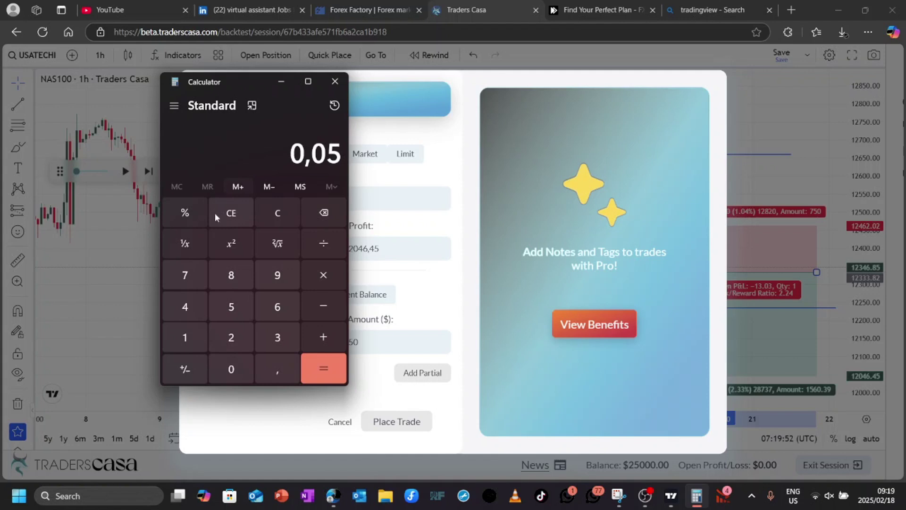
pyautogui.click(186, 213)
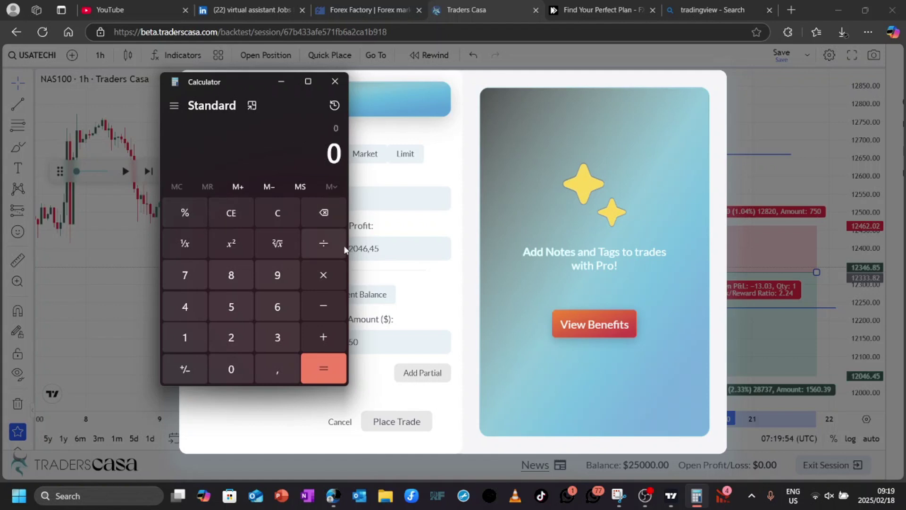
# Try percentage entries with 0,5 and 0,7, then clear the display back to zero
pyautogui.click(273, 370)
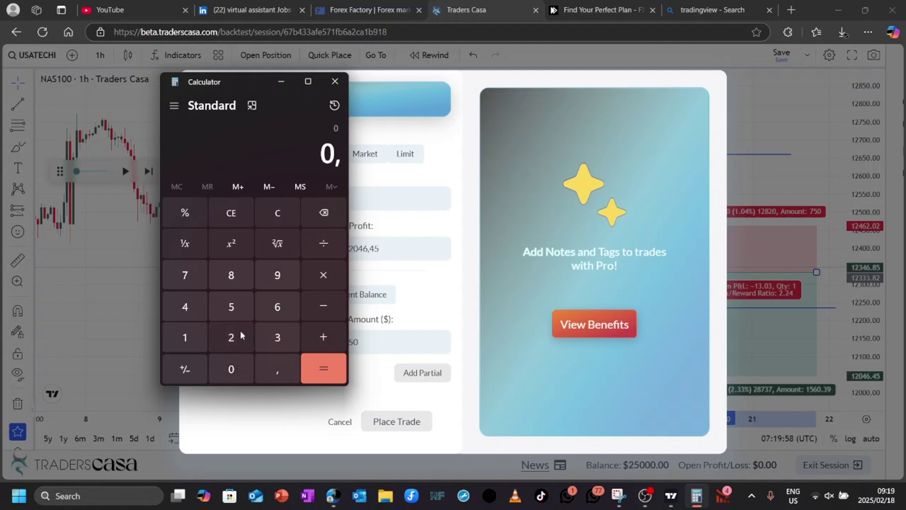
pyautogui.click(240, 309)
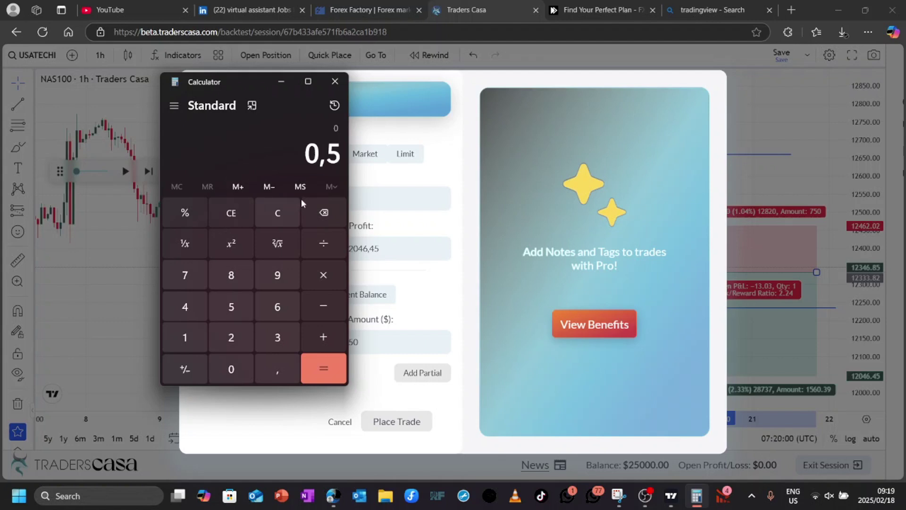
pyautogui.click(323, 213)
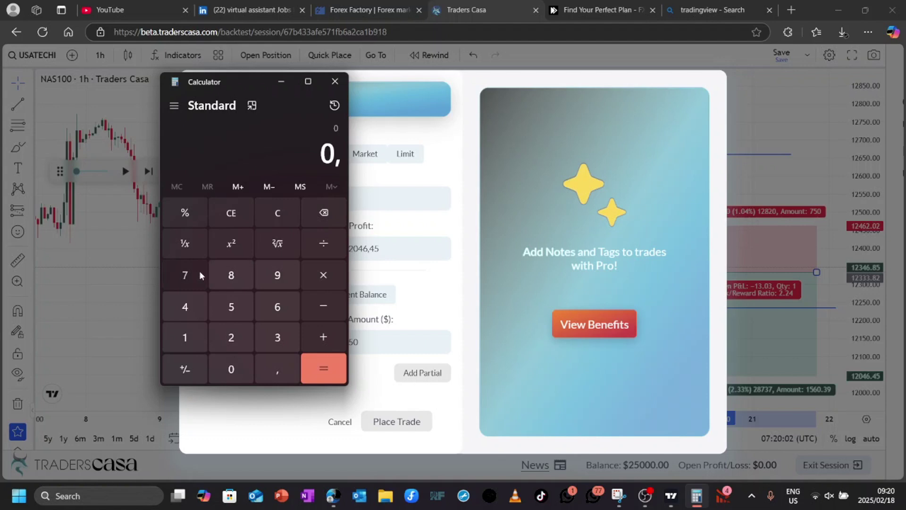
pyautogui.click(200, 271)
pyautogui.click(178, 214)
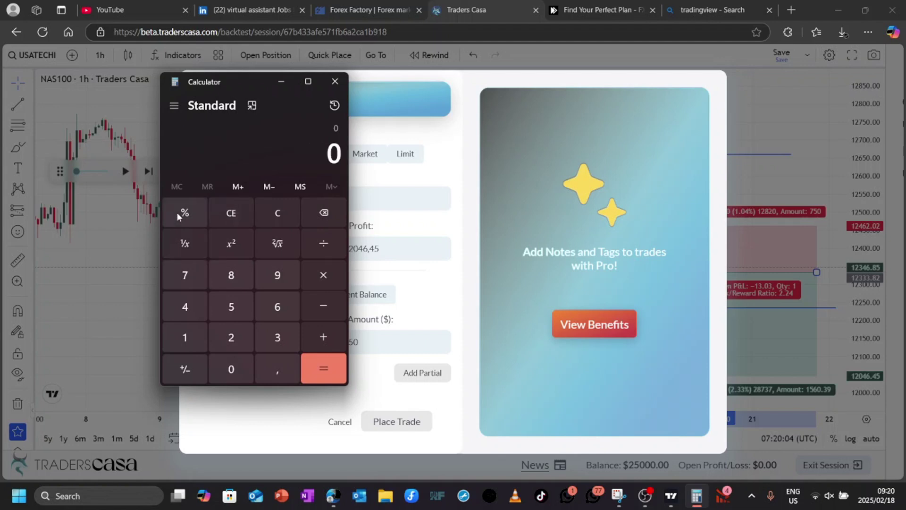
pyautogui.click(245, 315)
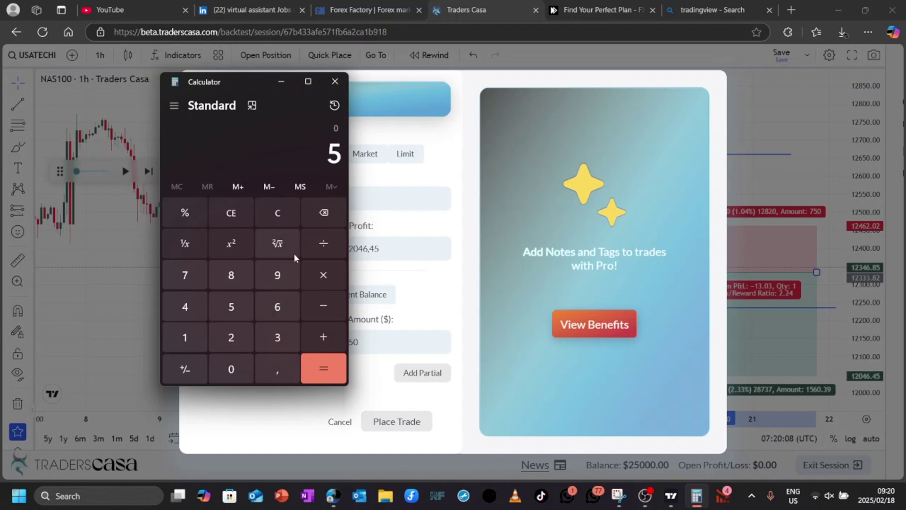
pyautogui.click(335, 217)
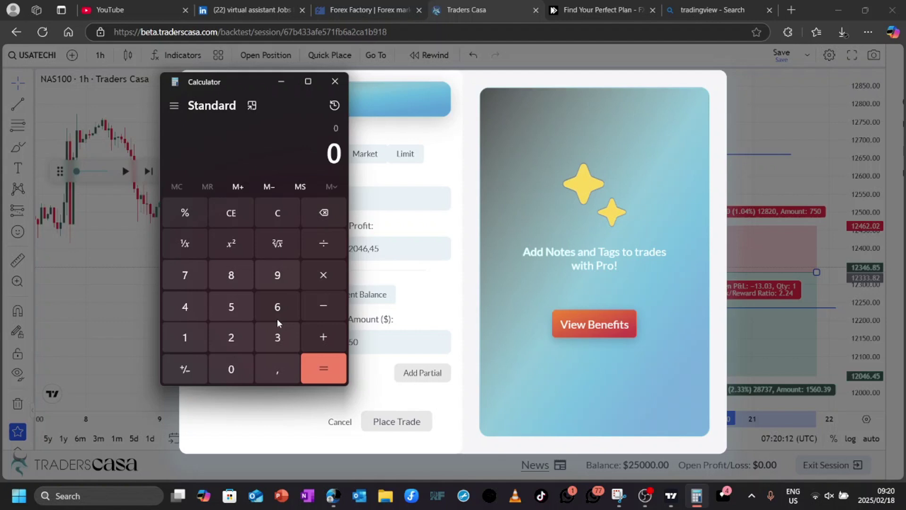
# Divide 0,5 by 100 to get 0,005
pyautogui.write(',5')
pyautogui.click(326, 245)
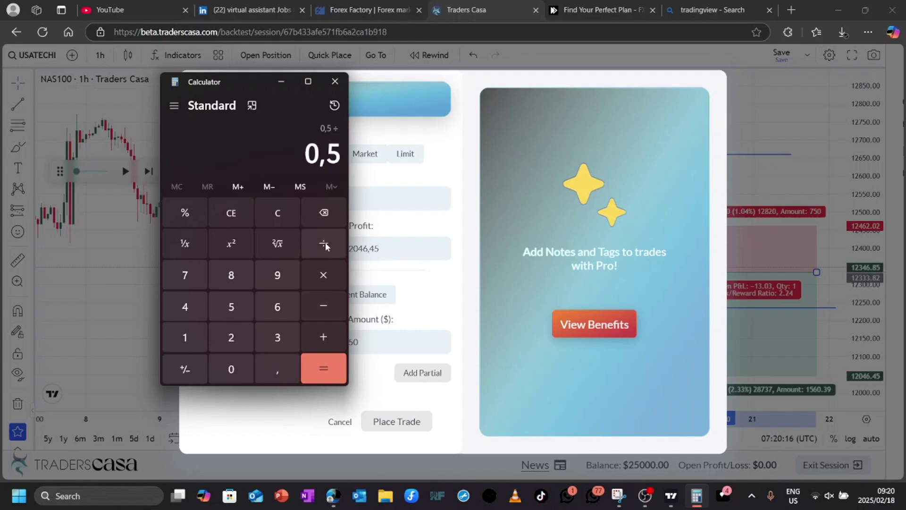
pyautogui.click(182, 332)
pyautogui.doubleClick(222, 358)
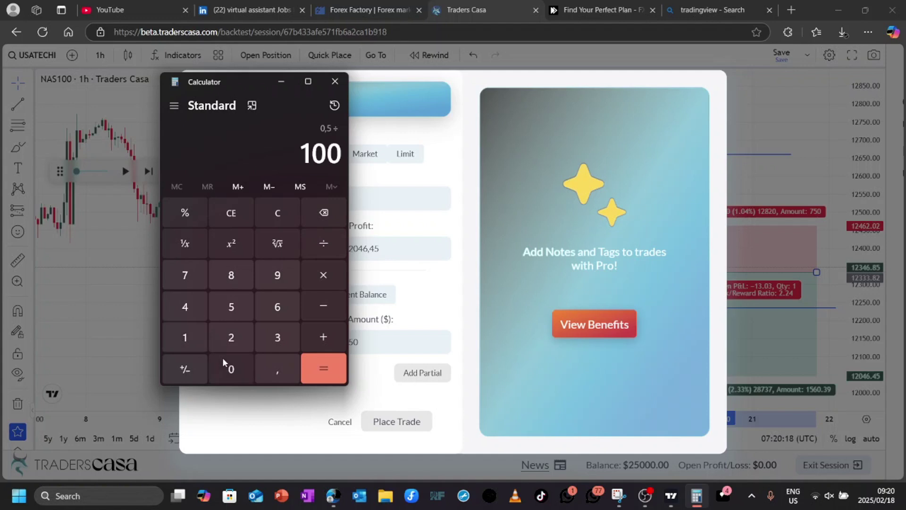
pyautogui.click(319, 368)
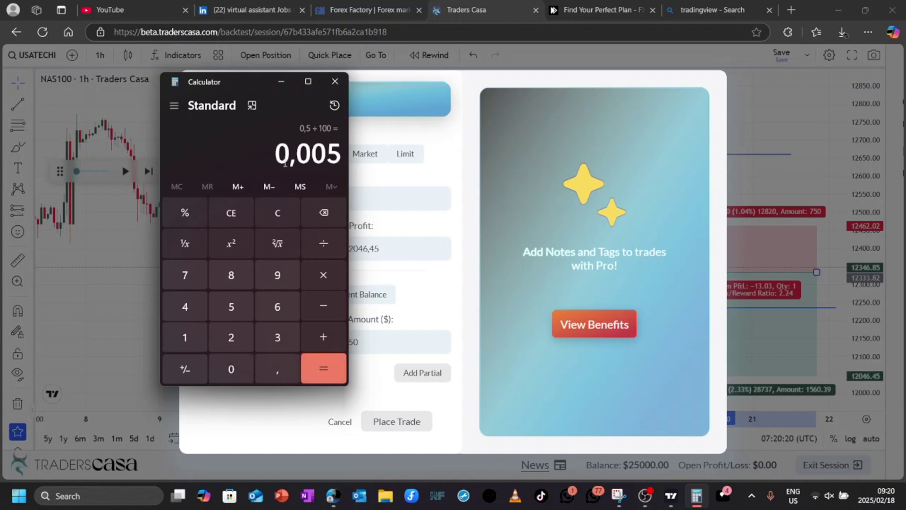
# Multiply 0,005 by the 25000 balance to get 125, then close Calculator
pyautogui.click(320, 274)
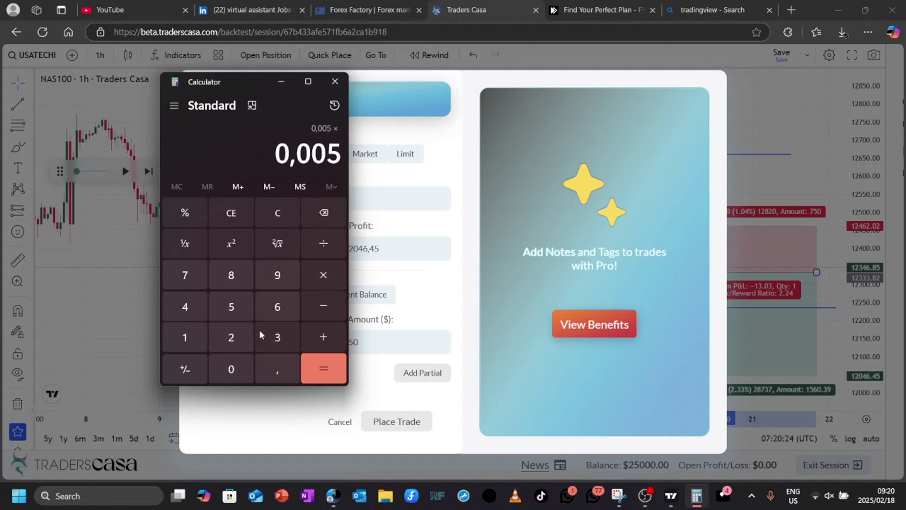
pyautogui.click(241, 337)
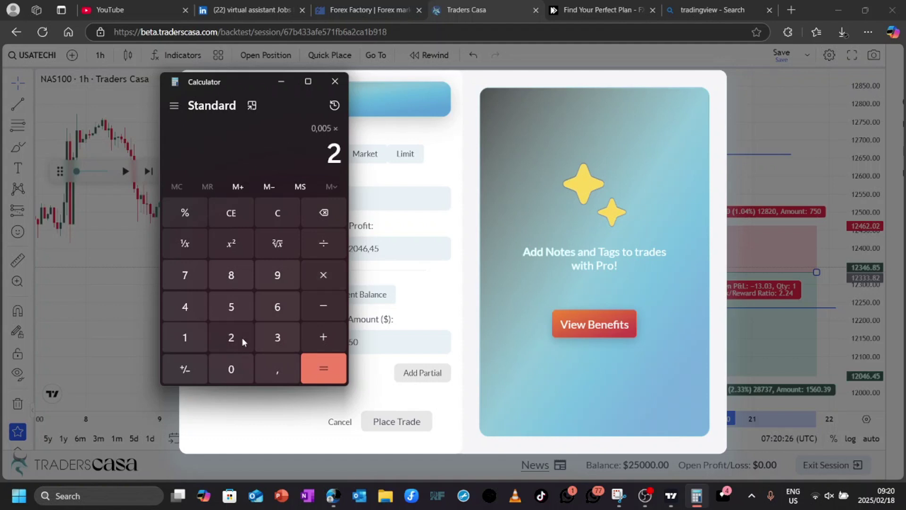
pyautogui.click(241, 294)
pyautogui.click(231, 368)
pyautogui.click(231, 369)
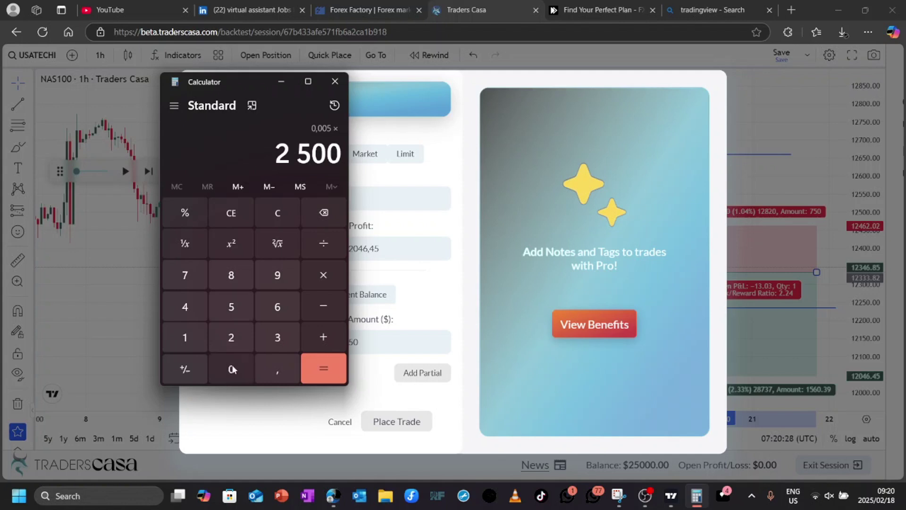
pyautogui.click(231, 369)
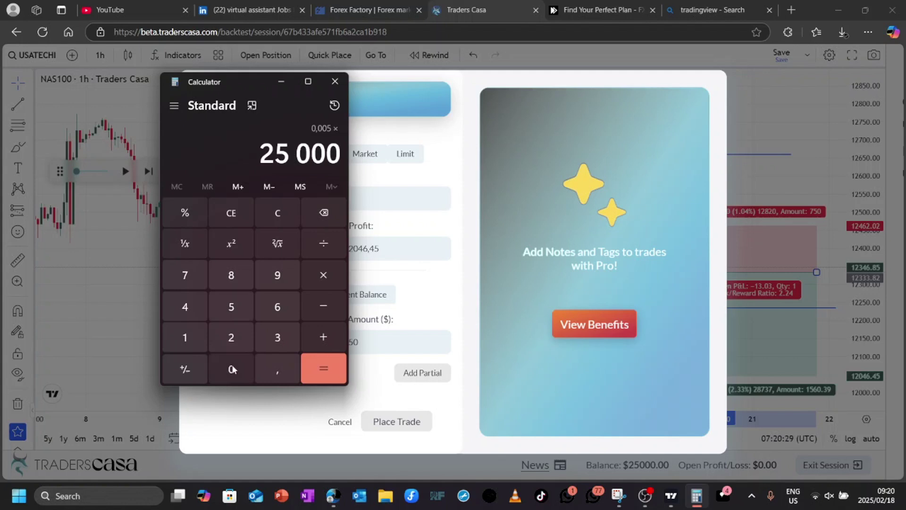
pyautogui.click(336, 371)
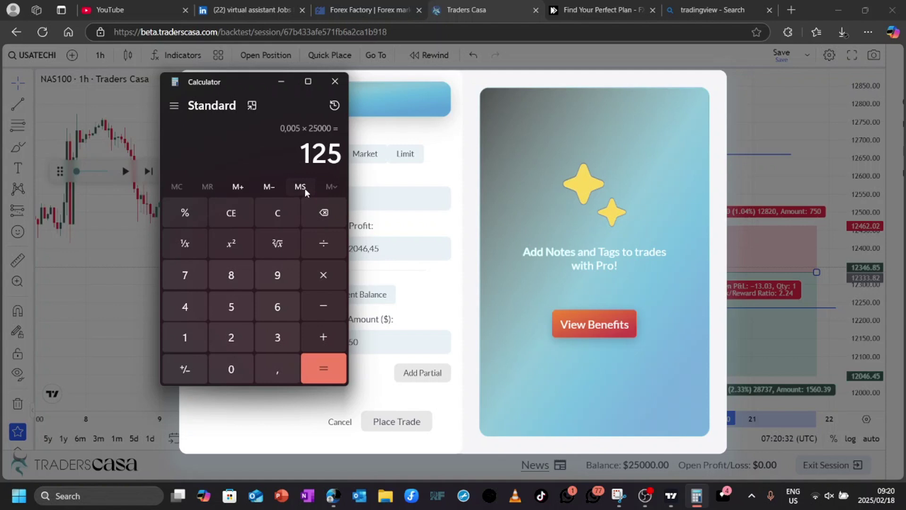
pyautogui.click(335, 81)
# Set the risk amount to 125 and try adding a partial take profit
pyautogui.press('BackSpace')
pyautogui.press('BackSpace')
pyautogui.press('BackSpace')
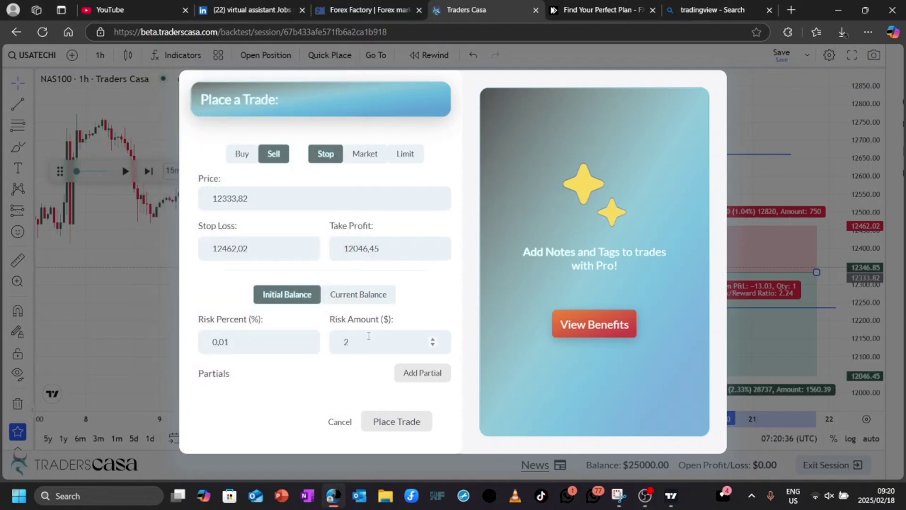
pyautogui.write('125')
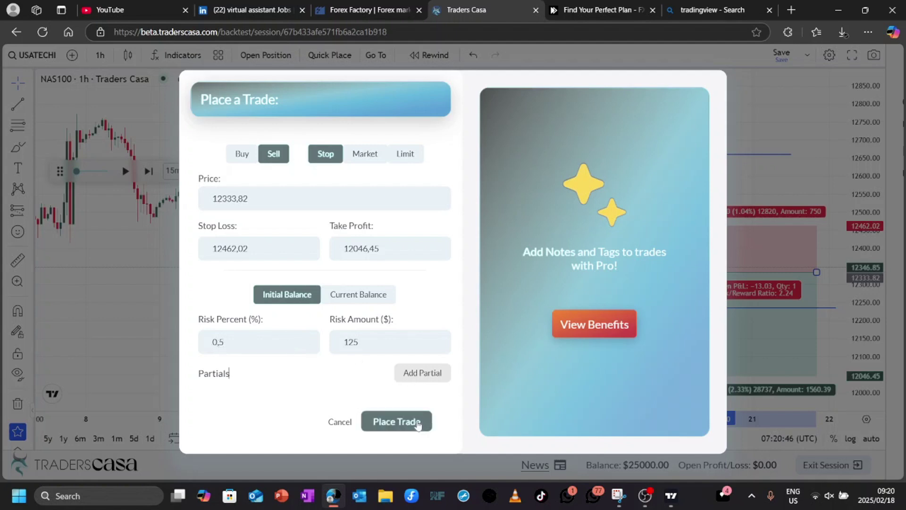
pyautogui.click(435, 380)
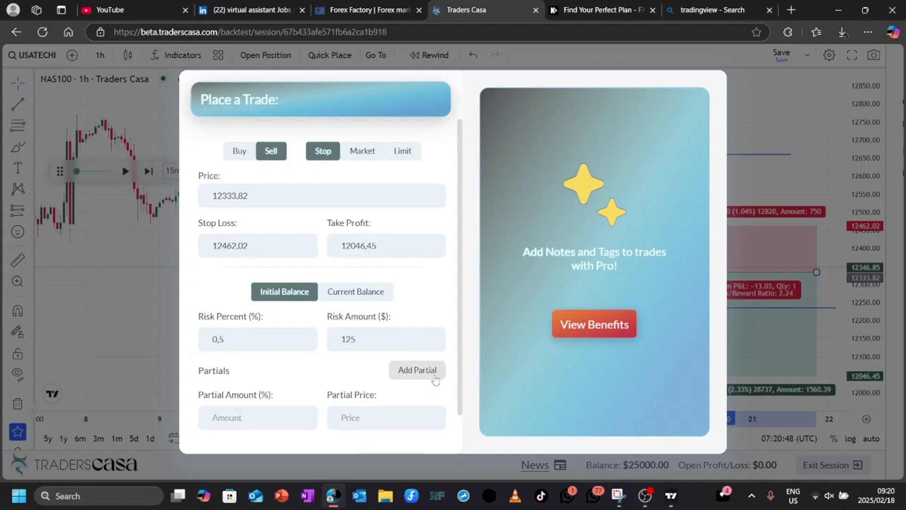
# Cancel the trade form and reopen it via Open Position, scrolling down to Place Trade
pyautogui.scroll(-1, 296, 342)
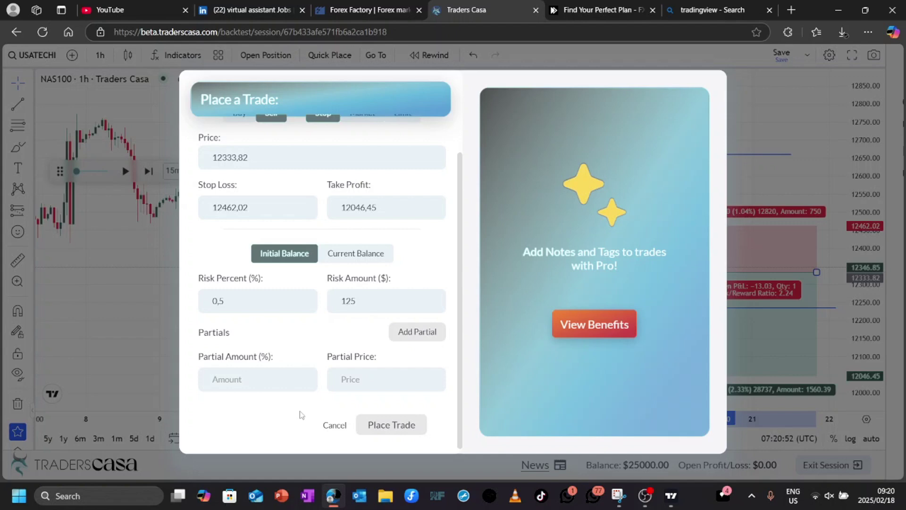
pyautogui.click(332, 424)
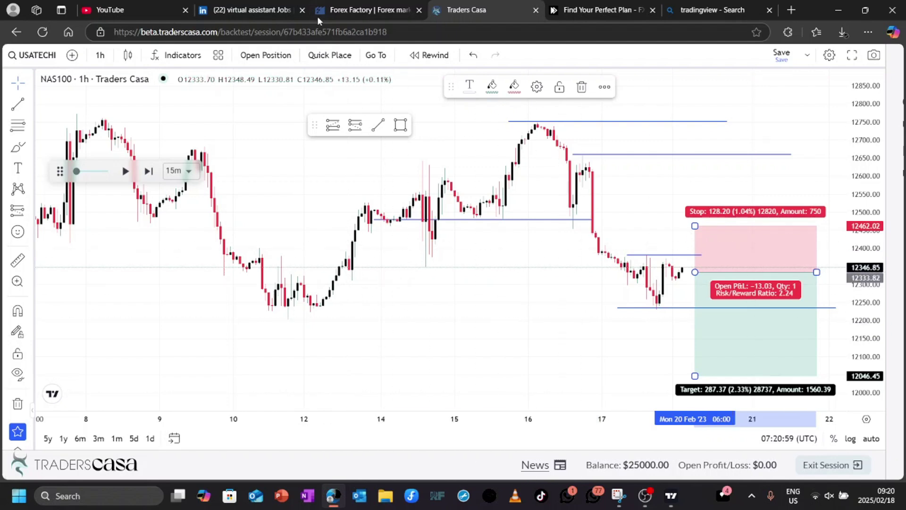
pyautogui.click(255, 57)
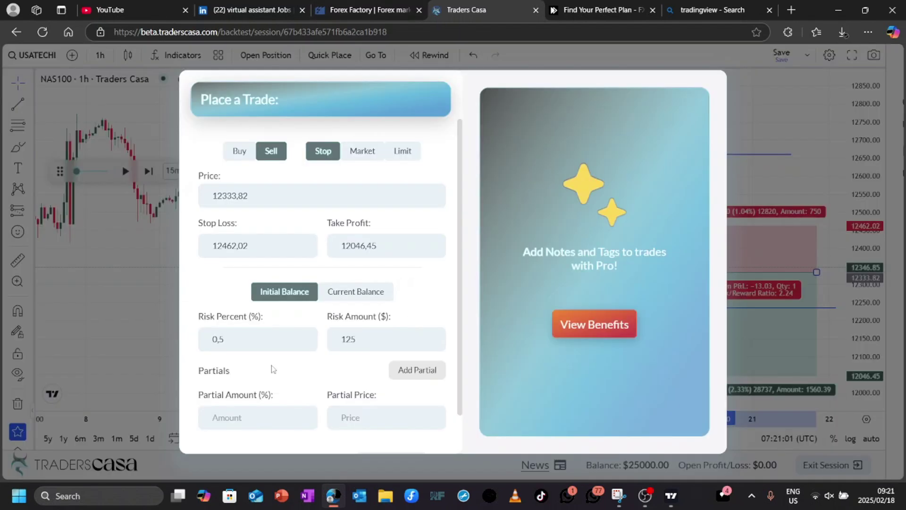
pyautogui.scroll(-1, 373, 336)
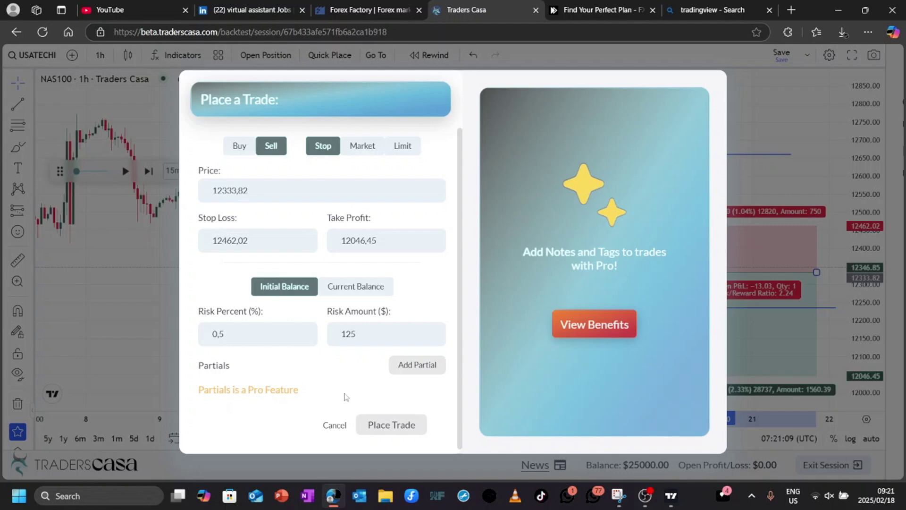
# Place the NAS100 short at 12333.82, remove the risk/reward box, and view fullscreen
pyautogui.click(385, 424)
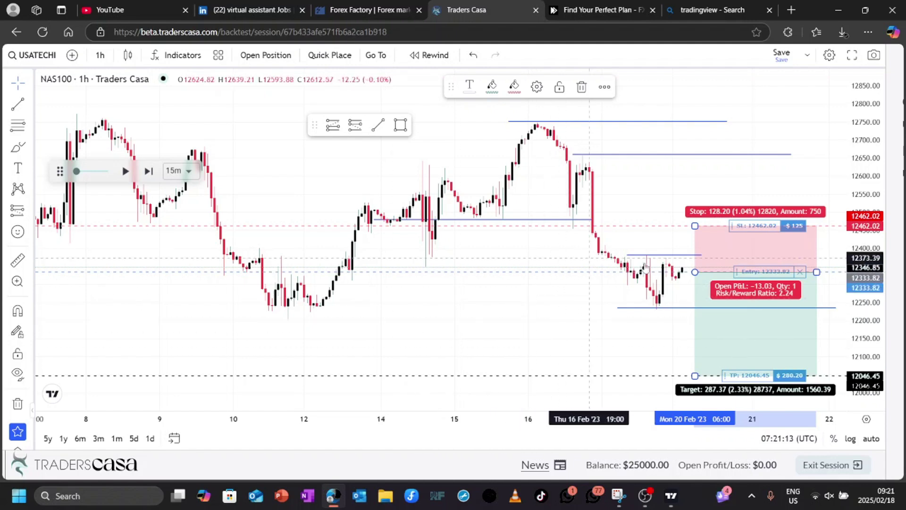
pyautogui.moveTo(733, 257); pyautogui.dragTo(275, 272)
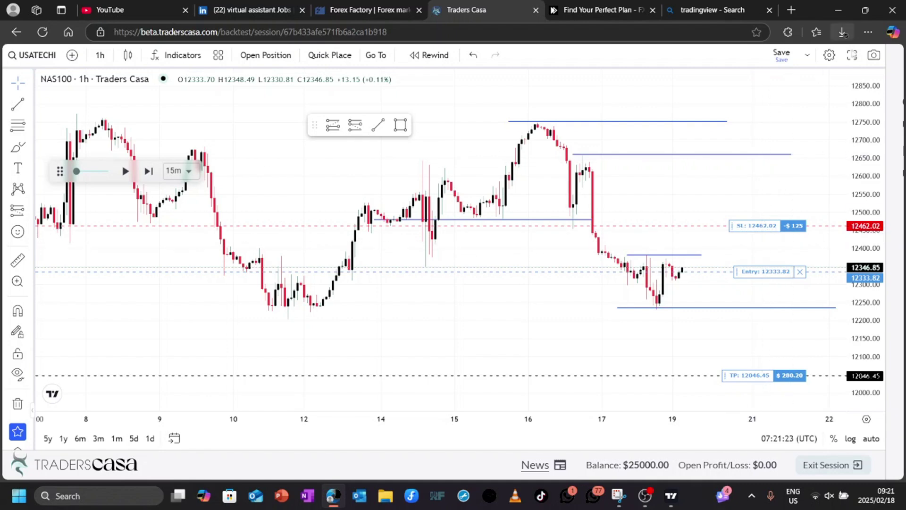
pyautogui.click(852, 56)
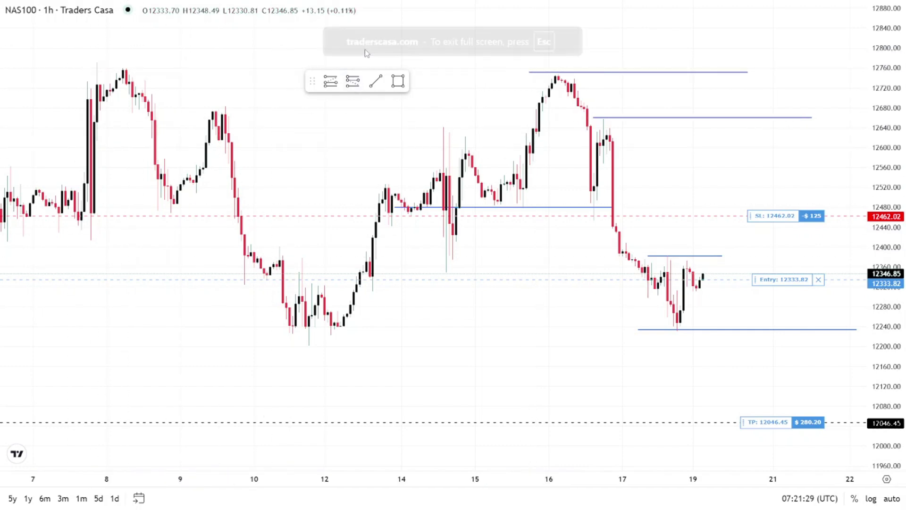
# Exit fullscreen, reposition the replay controls and price scale, and start the candle replay
pyautogui.press('Escape')
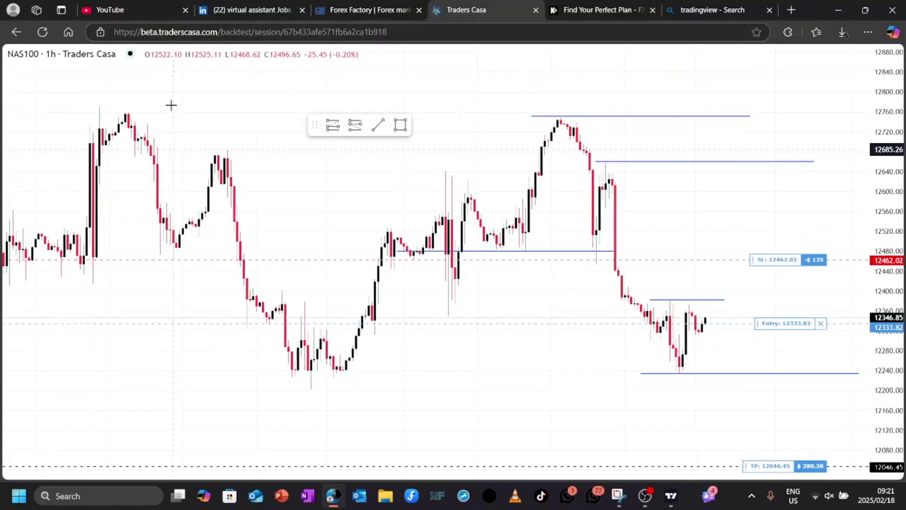
pyautogui.moveTo(60, 170); pyautogui.dragTo(101, 157)
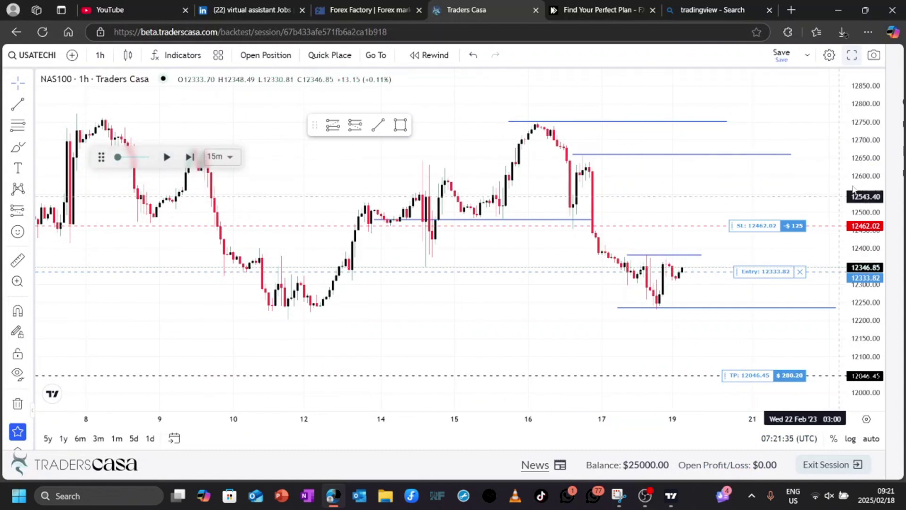
pyautogui.moveTo(860, 264); pyautogui.dragTo(858, 265)
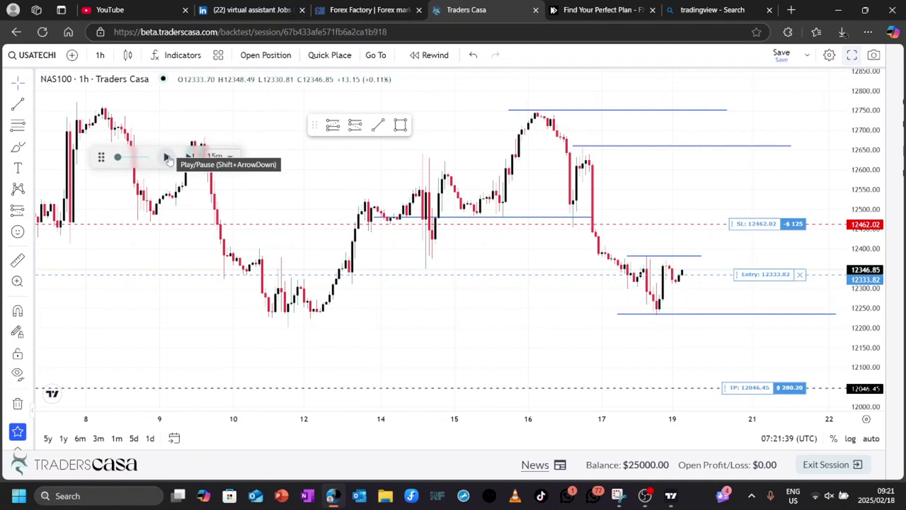
pyautogui.click(169, 158)
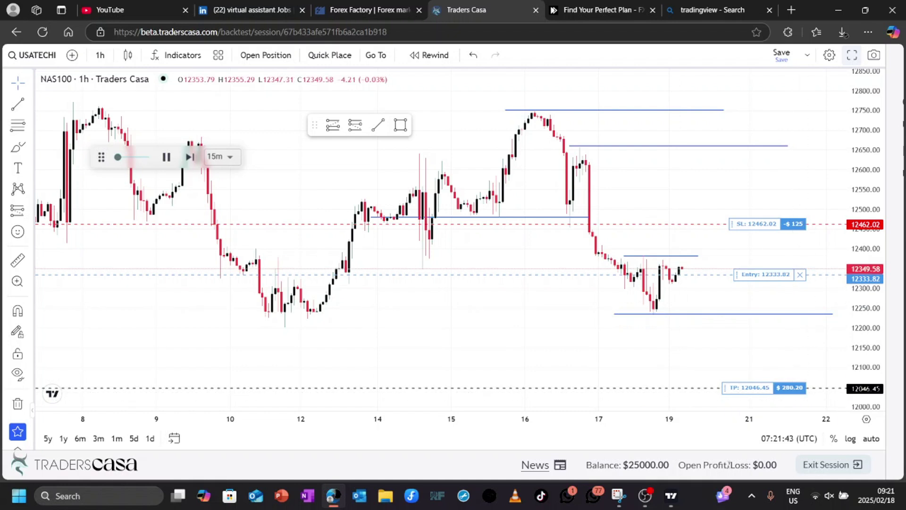
pyautogui.moveTo(778, 468); pyautogui.dragTo(712, 473)
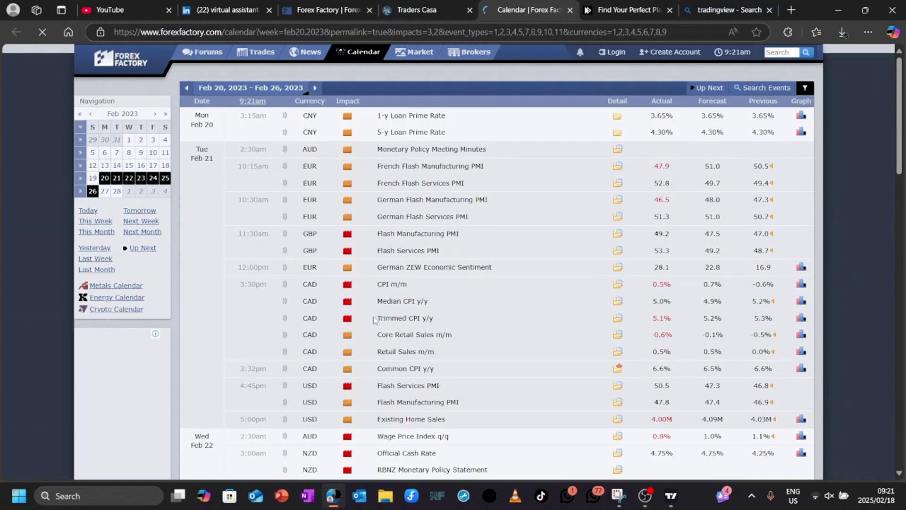
# Compare the Feb 20–26 Forex Factory calendar with the running replay, then return to Traders Casa
pyautogui.click(417, 8)
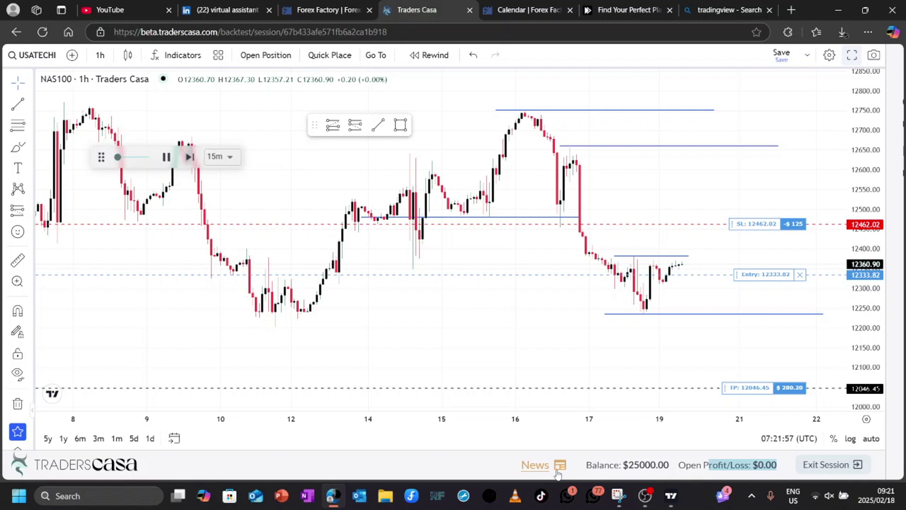
pyautogui.click(517, 7)
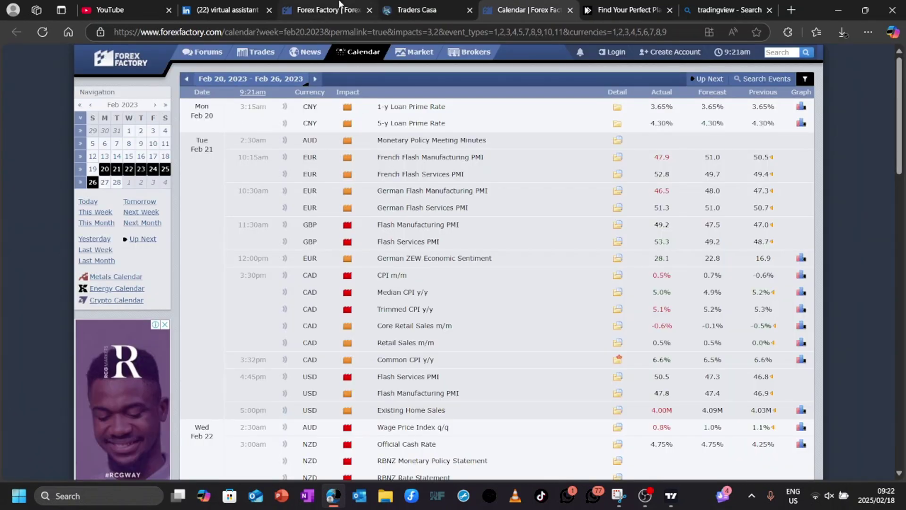
pyautogui.scroll(-1, 368, 177)
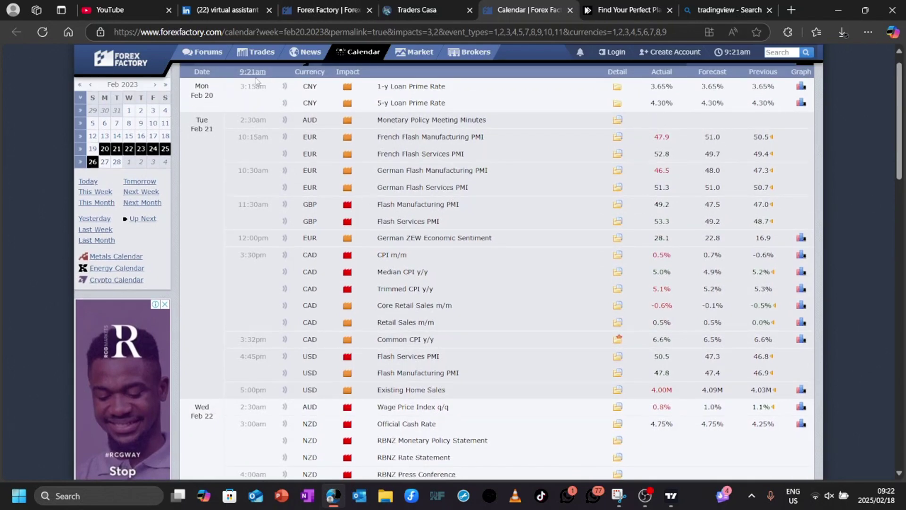
pyautogui.scroll(1, 292, 118)
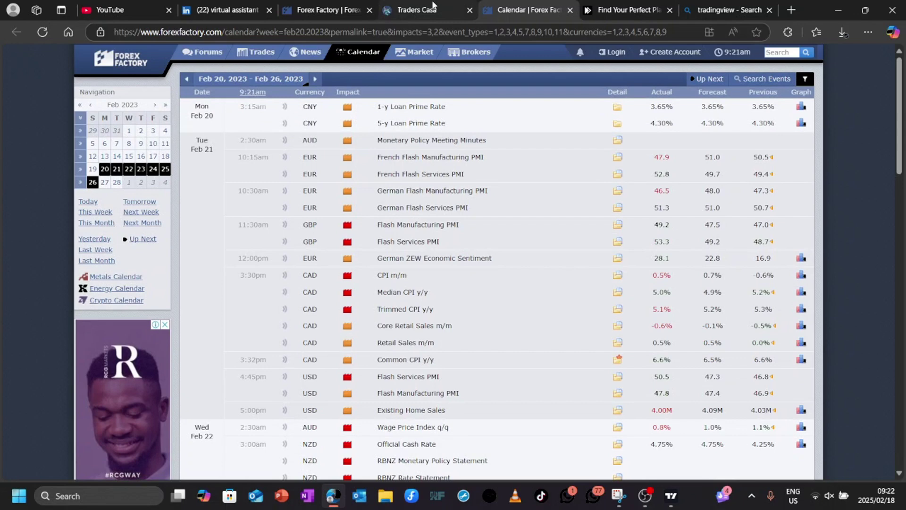
pyautogui.click(417, 10)
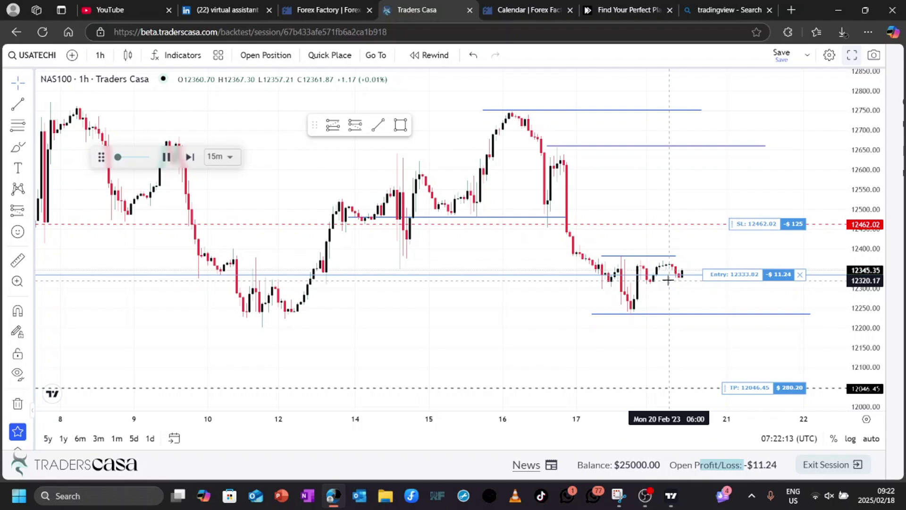
pyautogui.click(557, 5)
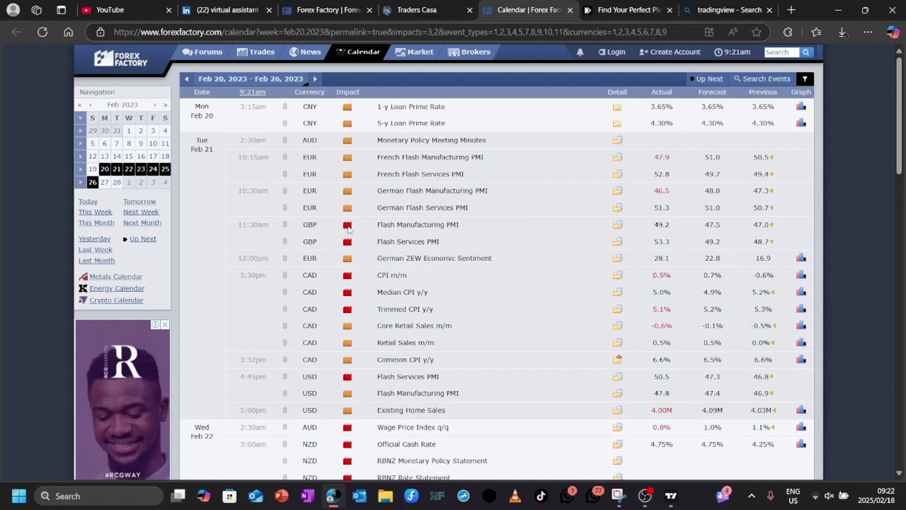
pyautogui.scroll(-1, 349, 230)
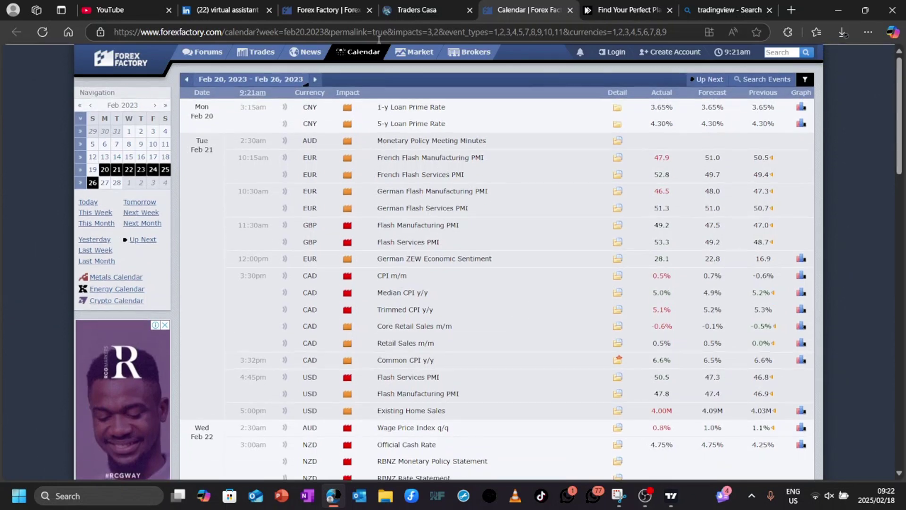
pyautogui.click(321, 4)
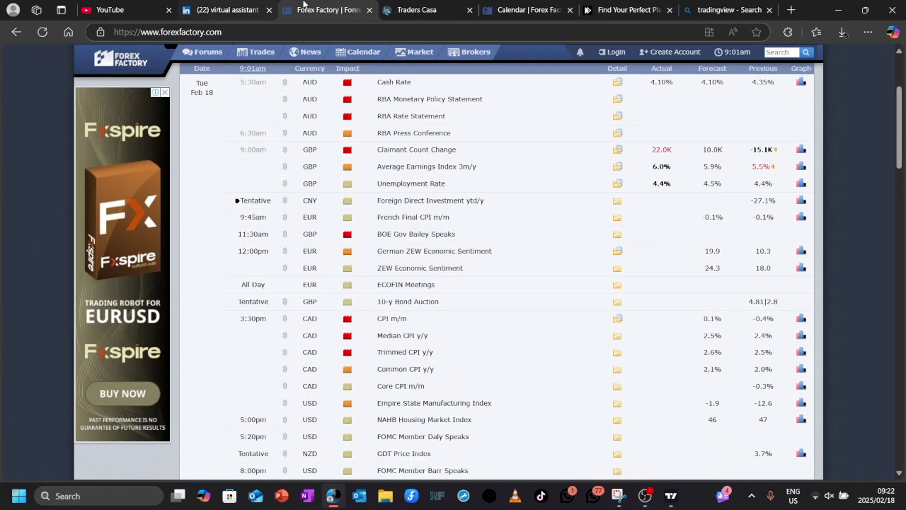
pyautogui.click(424, 7)
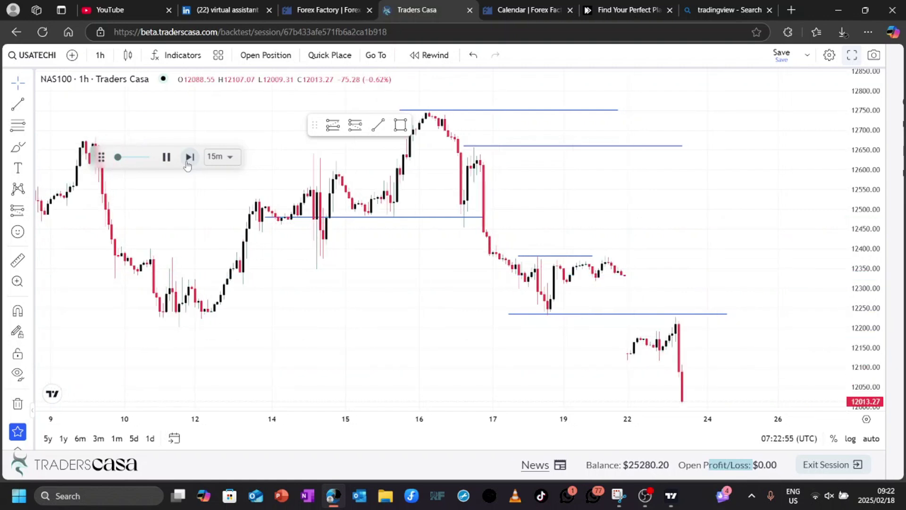
# Pause the replay and highlight the $25,280.20 balance with $0.00 open profit/loss
pyautogui.click(169, 159)
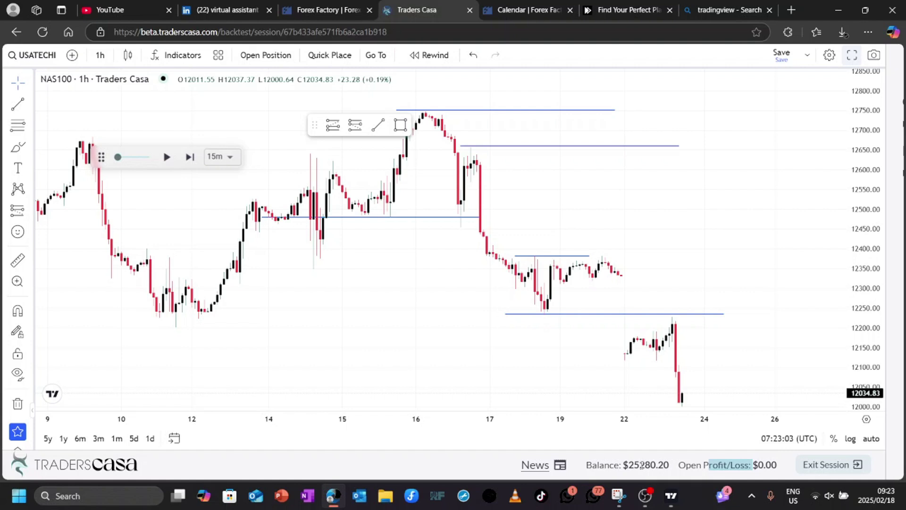
pyautogui.moveTo(640, 465); pyautogui.dragTo(656, 464)
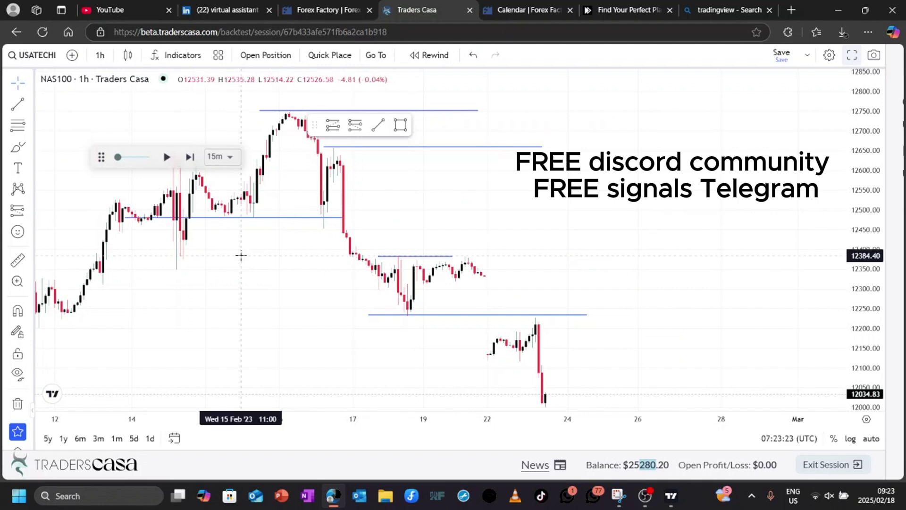
# Pan and rescale the NAS100 chart around the sharp drop, then switch to FX Replay pricing
pyautogui.moveTo(387, 254); pyautogui.dragTo(385, 256)
pyautogui.hscroll(3, 390, 279)
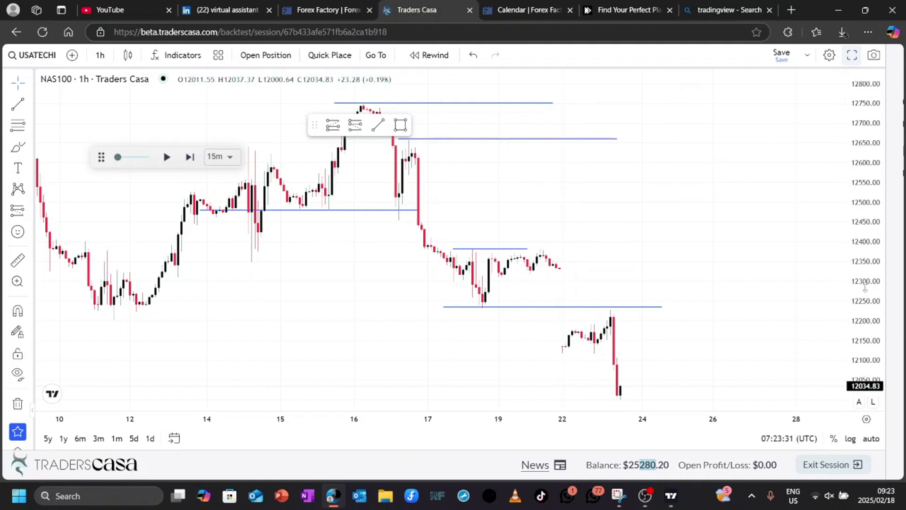
pyautogui.moveTo(865, 287); pyautogui.dragTo(865, 281)
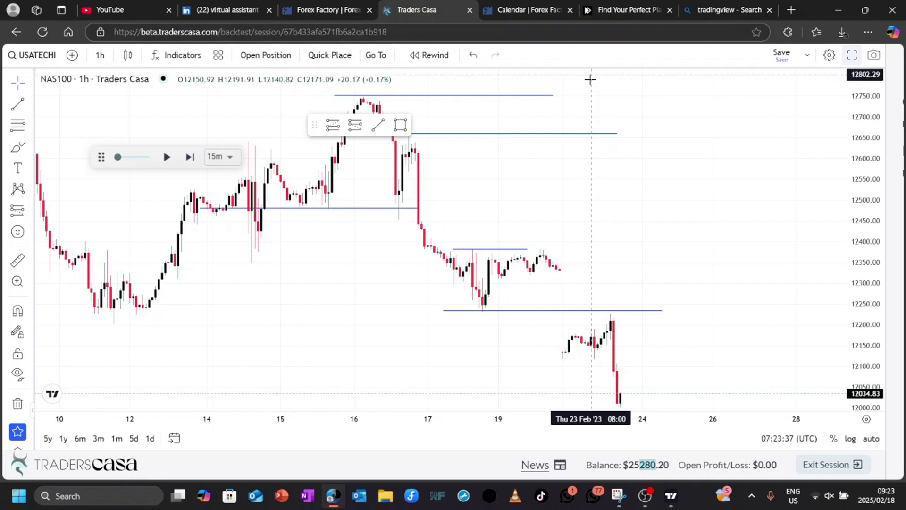
pyautogui.click(622, 13)
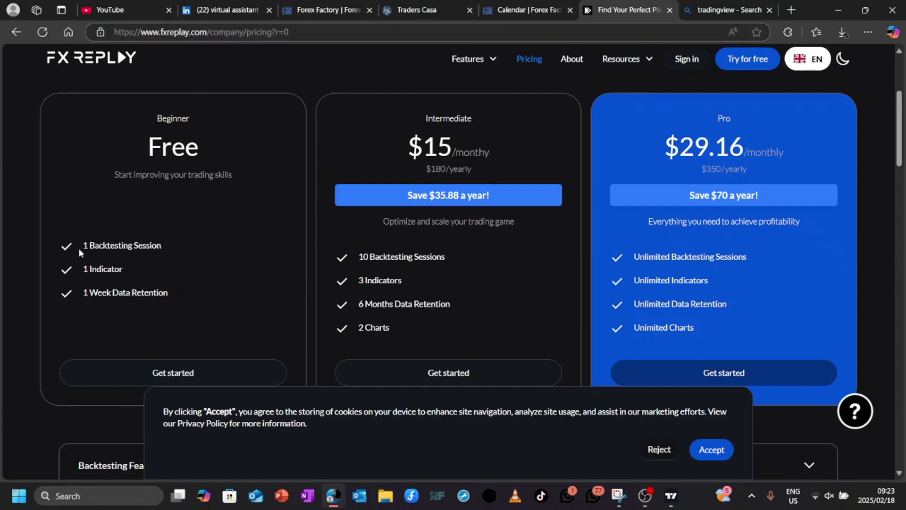
# Highlight the Beginner plan's 1 Backtesting Session, 1 Indicator and 1 Week Data Retention features
pyautogui.moveTo(81, 246); pyautogui.dragTo(182, 250)
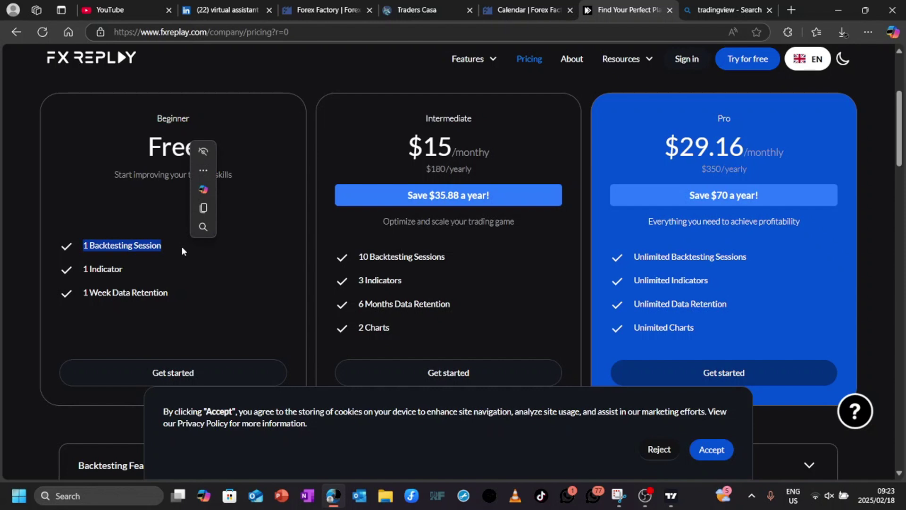
pyautogui.moveTo(82, 269); pyautogui.dragTo(140, 271)
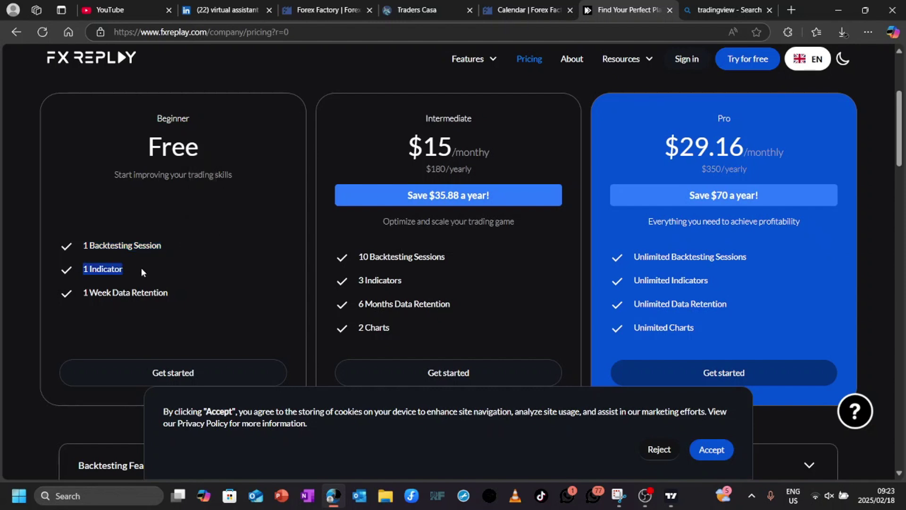
pyautogui.click(82, 293)
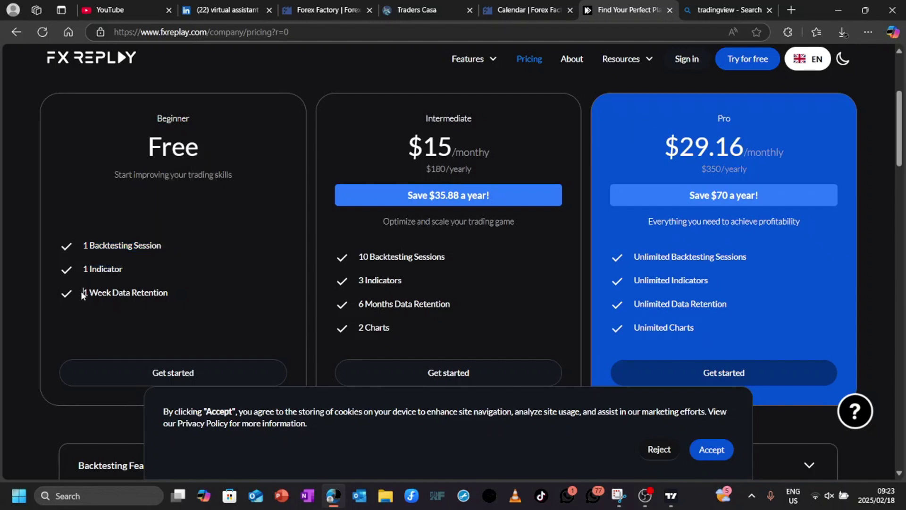
pyautogui.moveTo(82, 294); pyautogui.dragTo(200, 298)
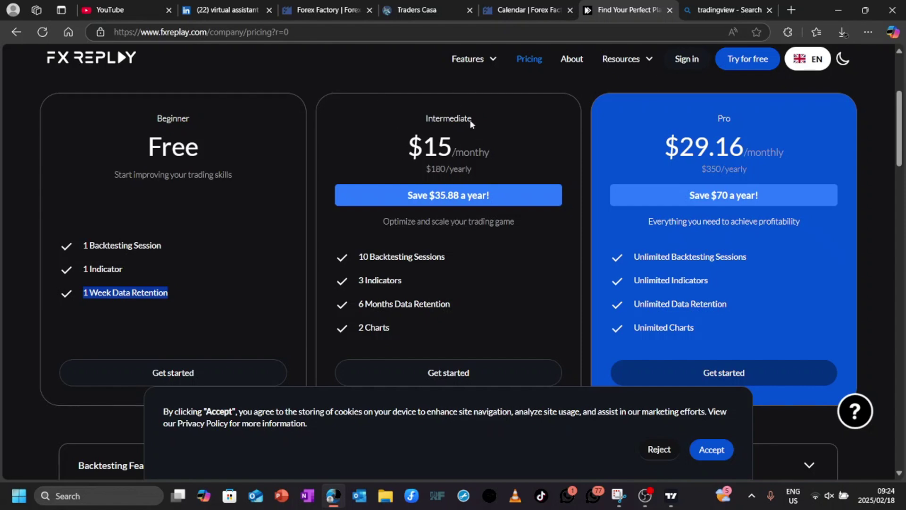
# Switch pricing to Monthly: Intermediate $17.99 and Pro $35 per month
pyautogui.scroll(-1, 435, 224)
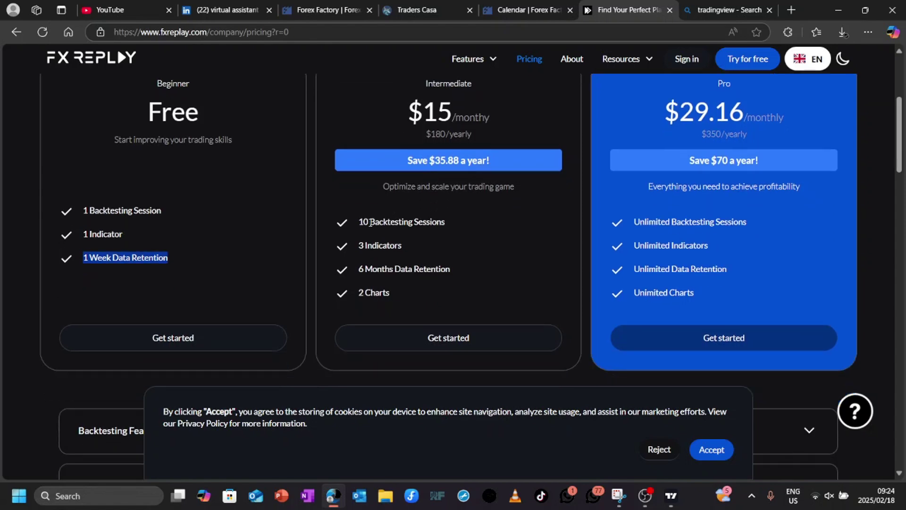
pyautogui.scroll(2, 409, 187)
pyautogui.click(415, 90)
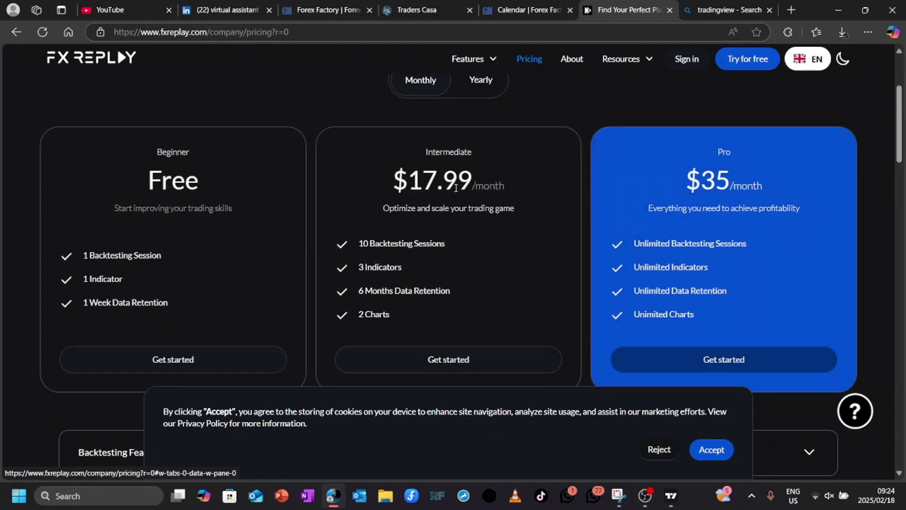
pyautogui.scroll(2, 453, 203)
pyautogui.scroll(-2, 443, 312)
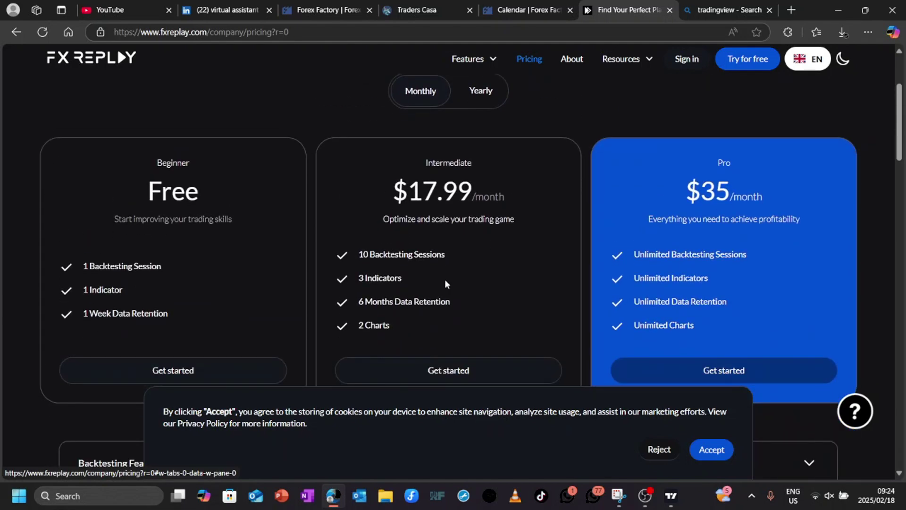
pyautogui.scroll(-1, 413, 246)
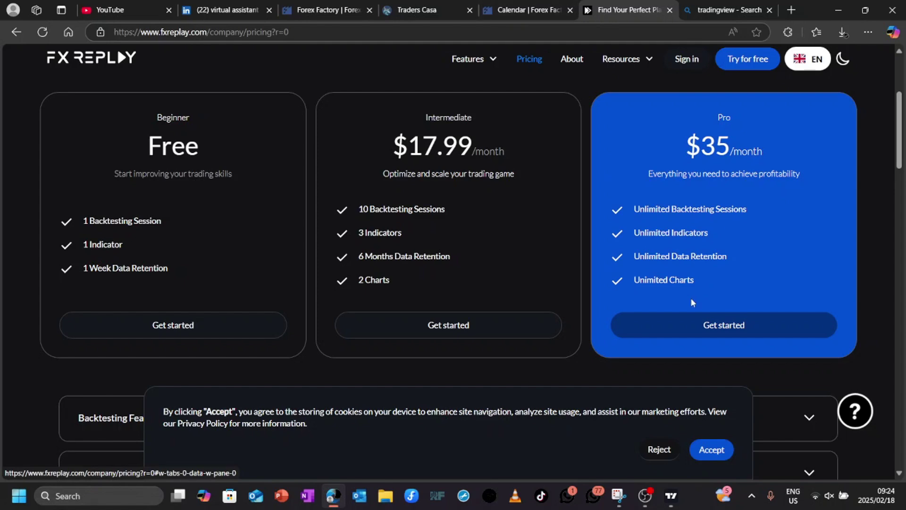
# Return to the Traders Casa NAS100 chart and pan back to early February candles
pyautogui.click(462, 10)
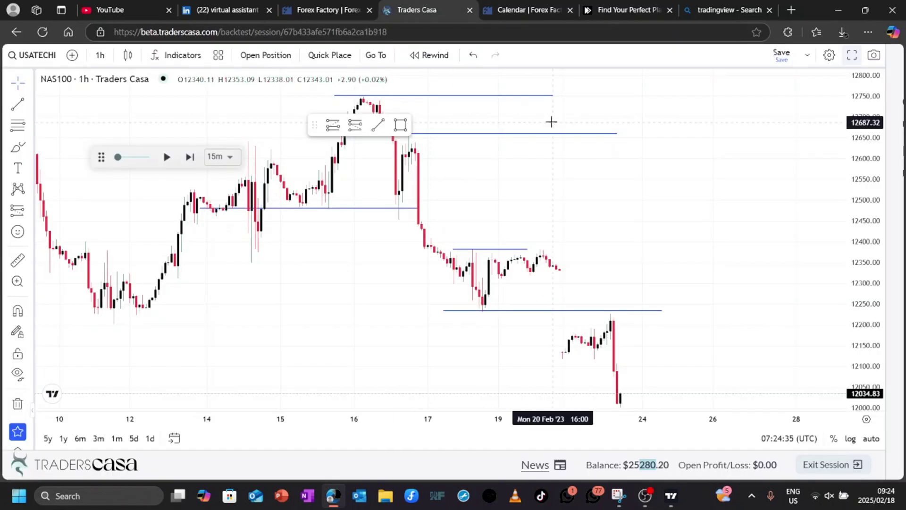
pyautogui.scroll(-2, 725, 346)
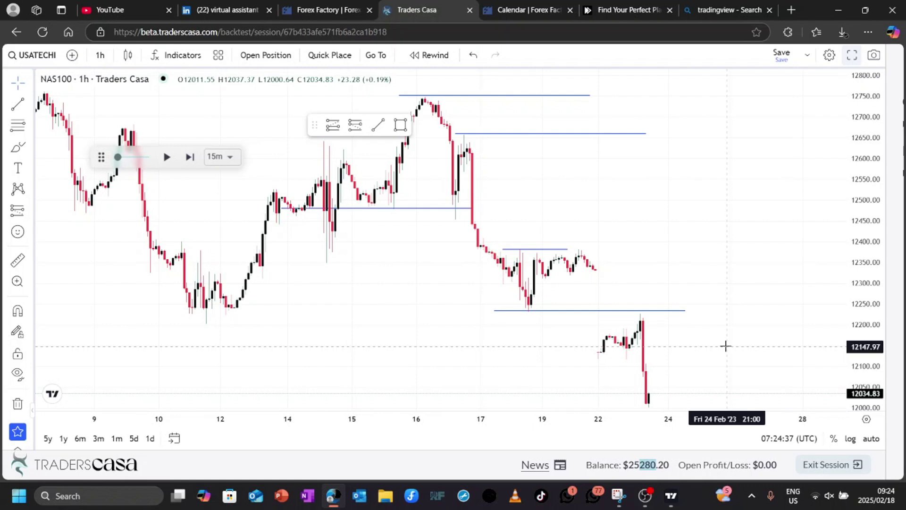
pyautogui.moveTo(404, 225); pyautogui.dragTo(557, 283)
pyautogui.moveTo(269, 253); pyautogui.dragTo(470, 272)
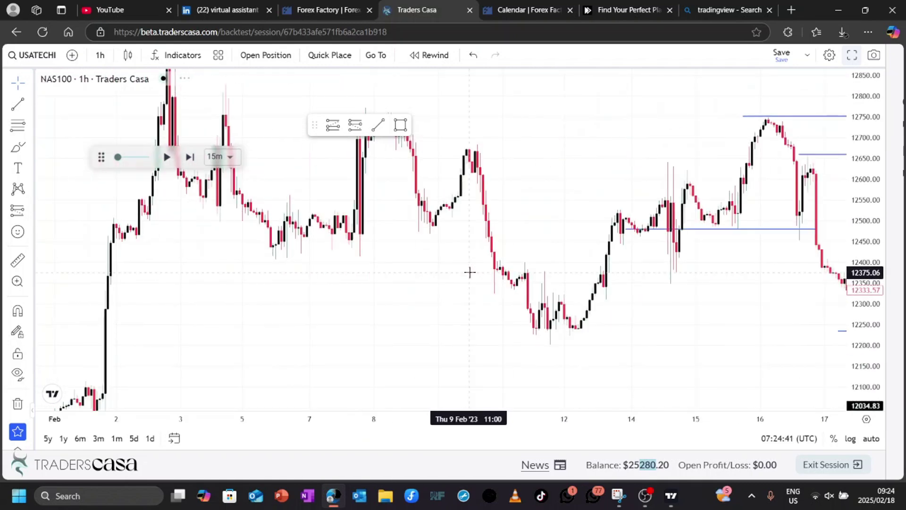
# Briefly bring up TradingView, then return to the browser and nudge the chart
pyautogui.click(671, 495)
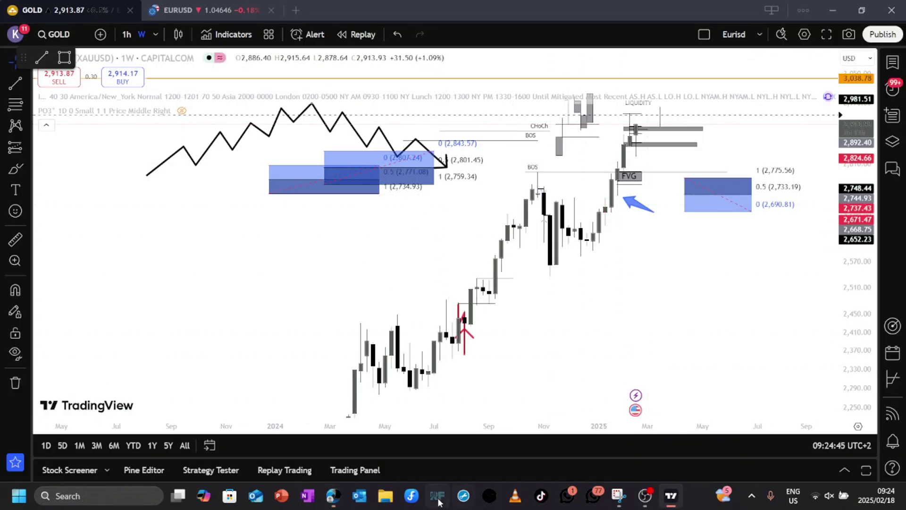
pyautogui.moveTo(651, 495)
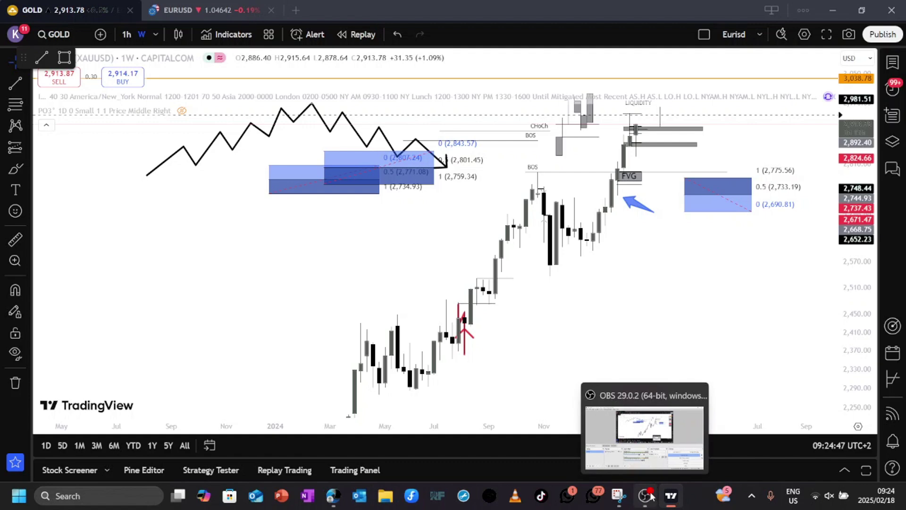
pyautogui.click(333, 495)
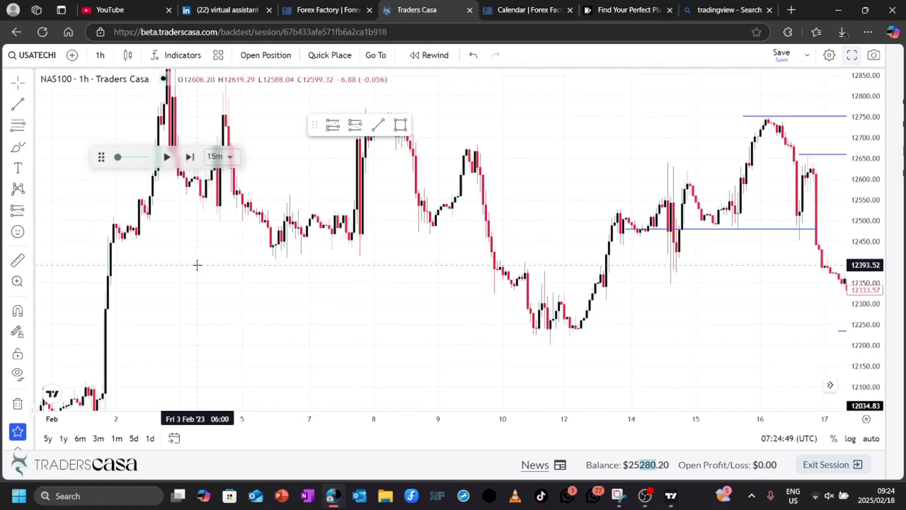
pyautogui.moveTo(257, 283); pyautogui.dragTo(303, 303)
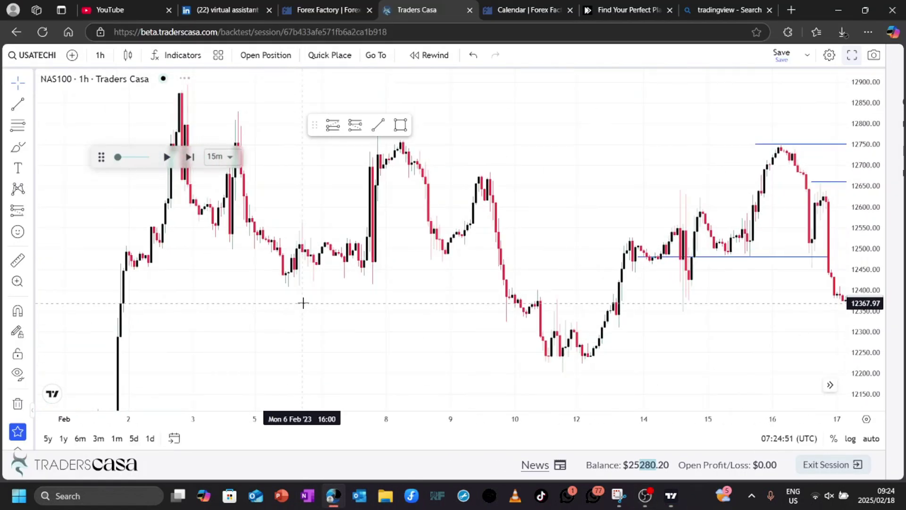
# Open chart settings and view the rising-candle body colour choices, closing without changes
pyautogui.rightClick(710, 111)
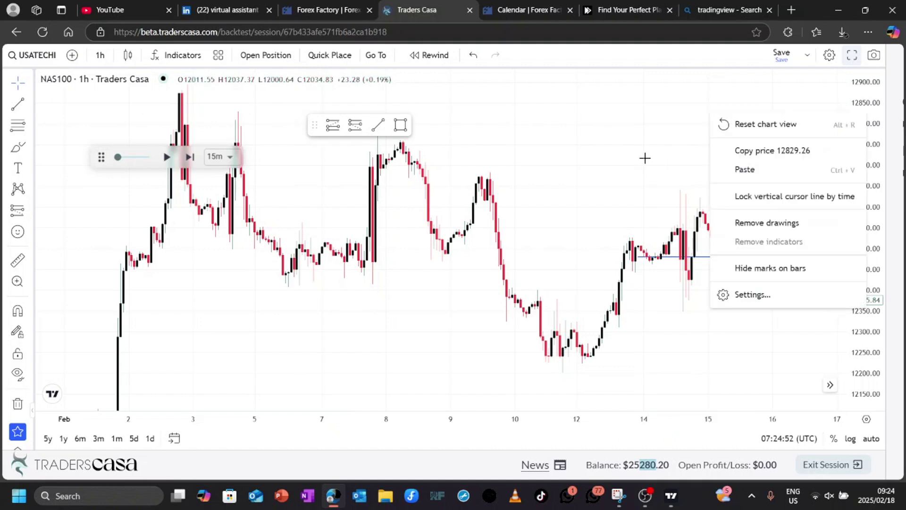
pyautogui.rightClick(492, 212)
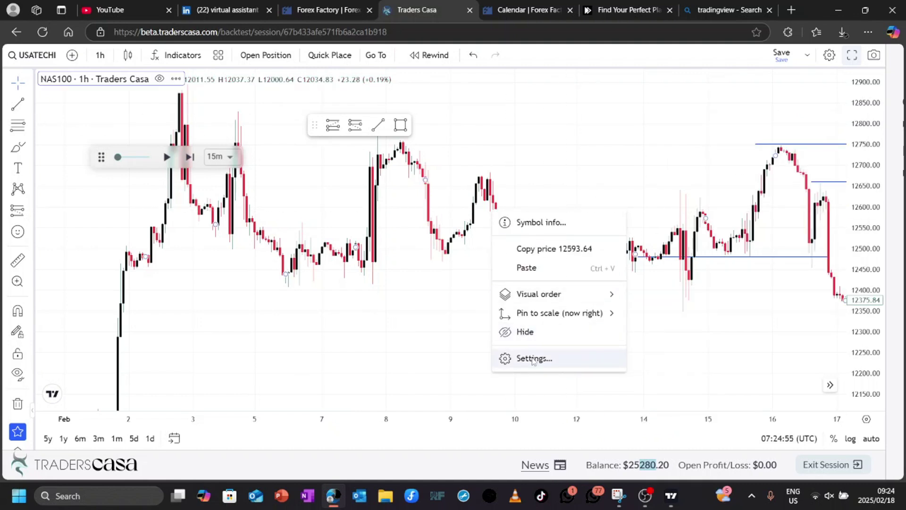
pyautogui.press('Escape')
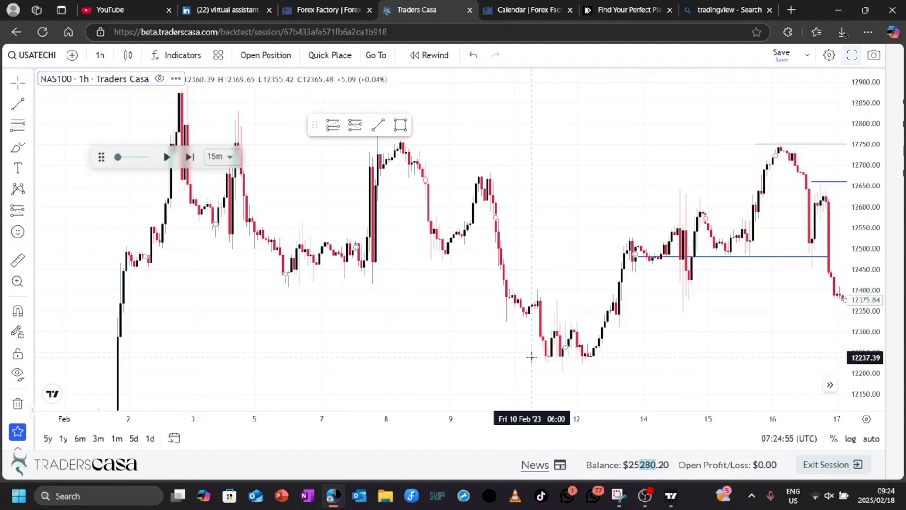
pyautogui.doubleClick(542, 332)
pyautogui.rightClick(541, 331)
pyautogui.click(521, 232)
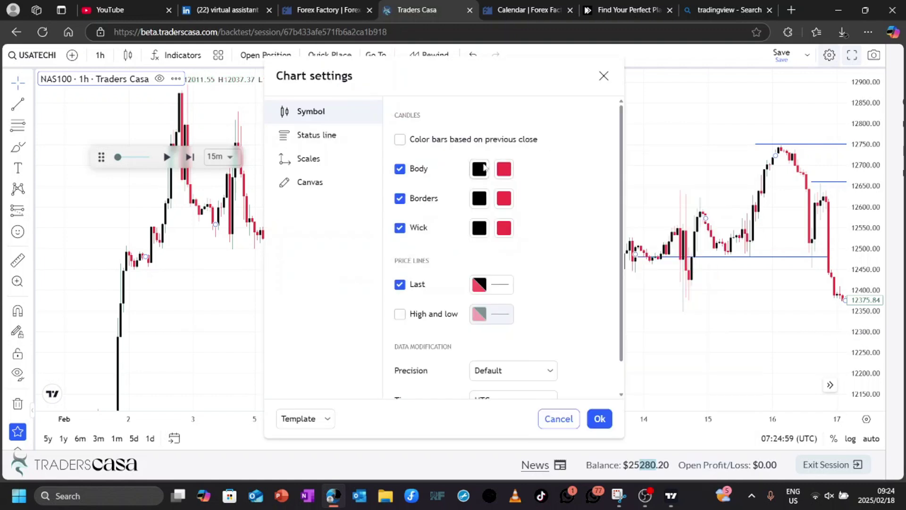
pyautogui.click(477, 169)
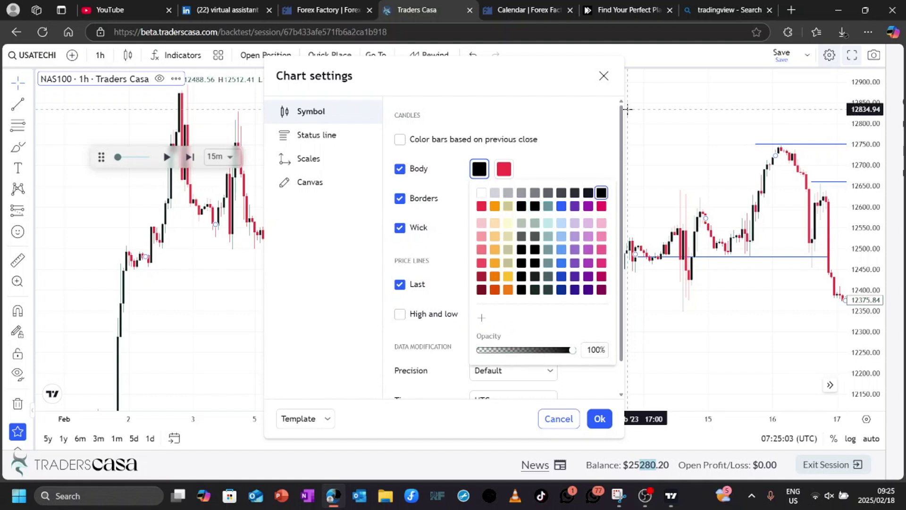
pyautogui.click(603, 76)
pyautogui.click(604, 75)
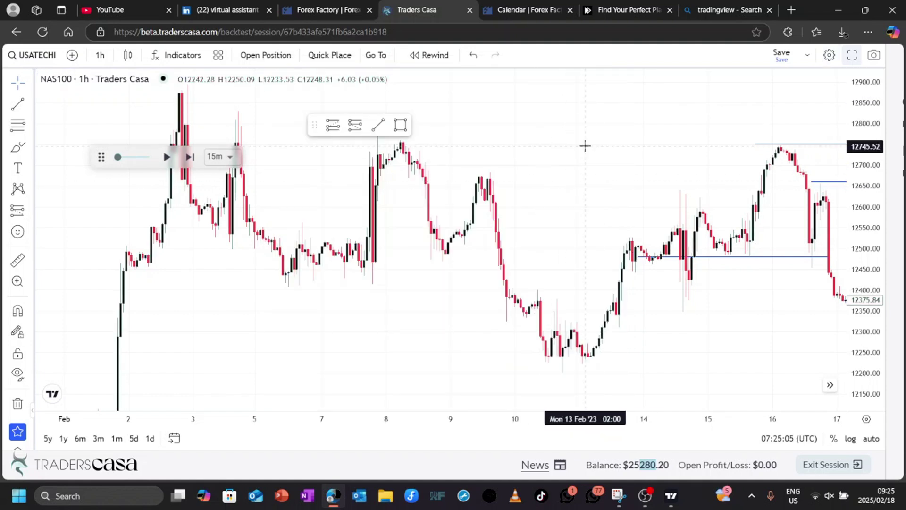
# Pan to 17–19 Feb and place a text label, beginning to type 'Peace'
pyautogui.moveTo(585, 146); pyautogui.dragTo(465, 188)
pyautogui.click(18, 168)
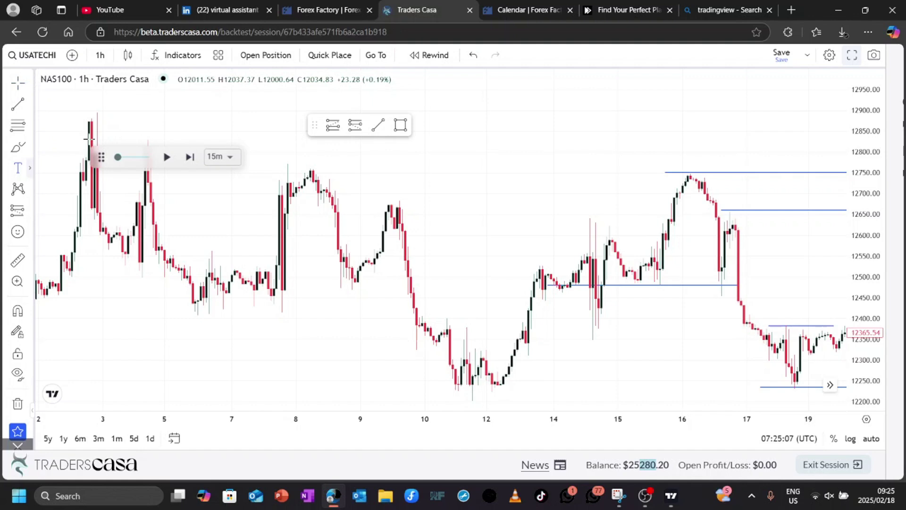
pyautogui.click(456, 158)
pyautogui.write('P')
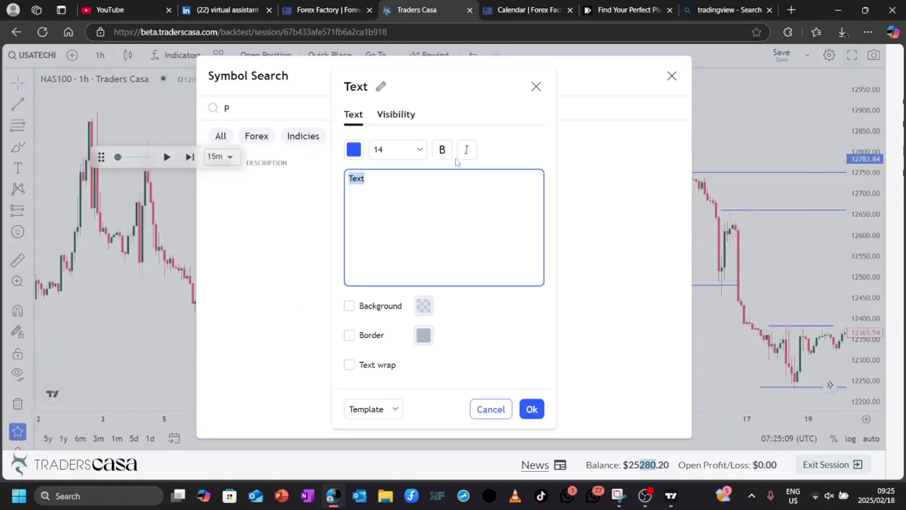